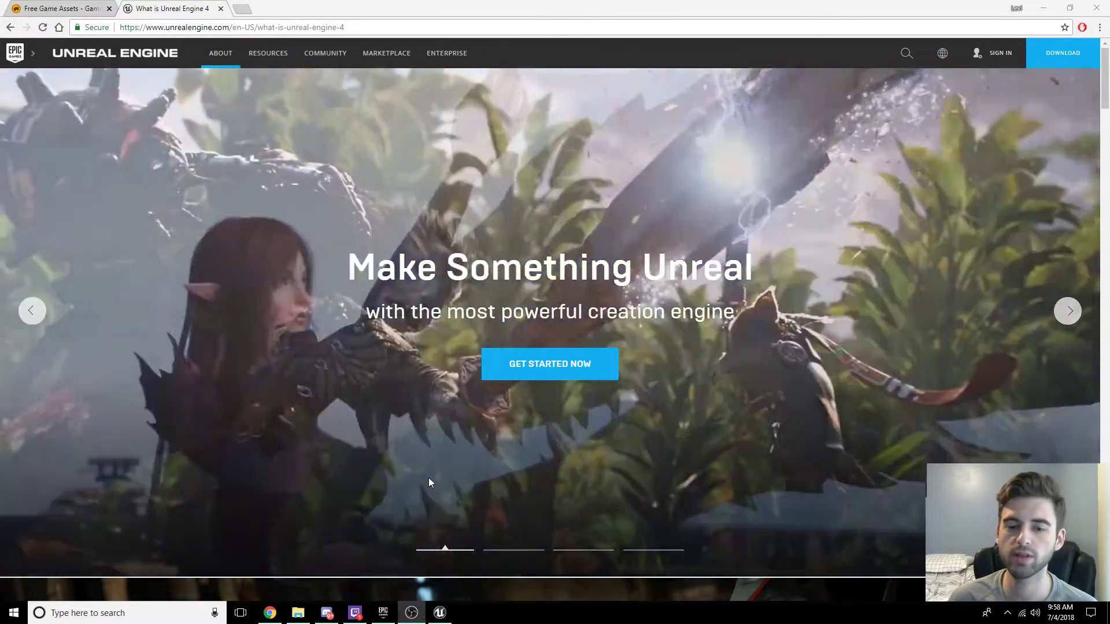
Switch to the Epic Games Launcher Library listing engines 4.18.3 and 4.19.2
{"action": "key", "text": "alt+Tab"}
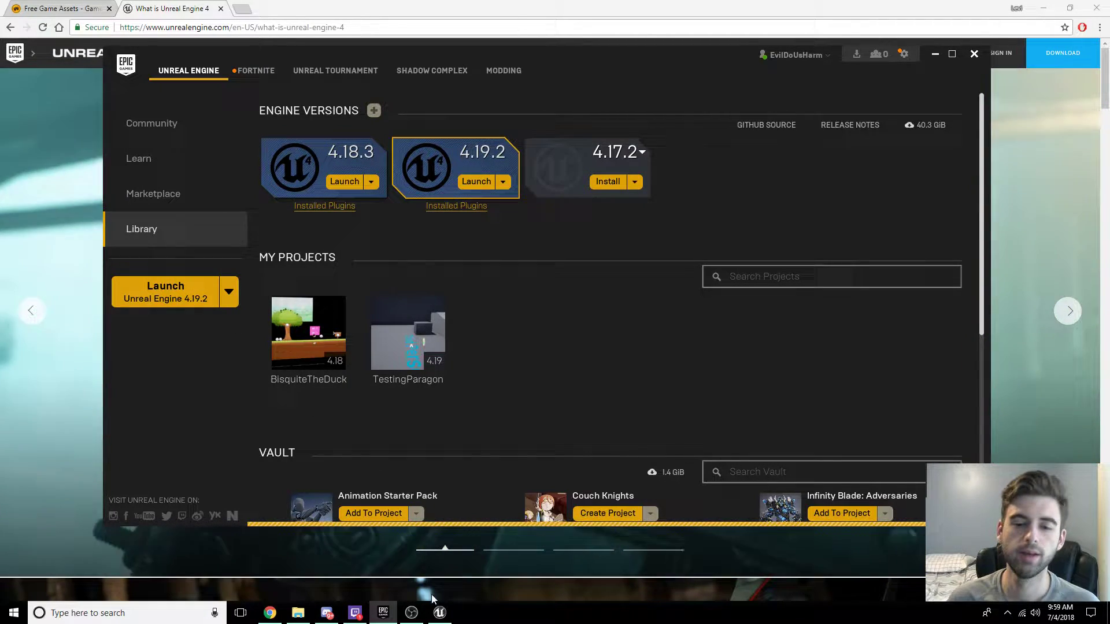
Launch engine 4.19.2, check the Projects list, then return to New Project with 2D Side Scroller
{"action": "left_click", "coordinate": [440, 615]}
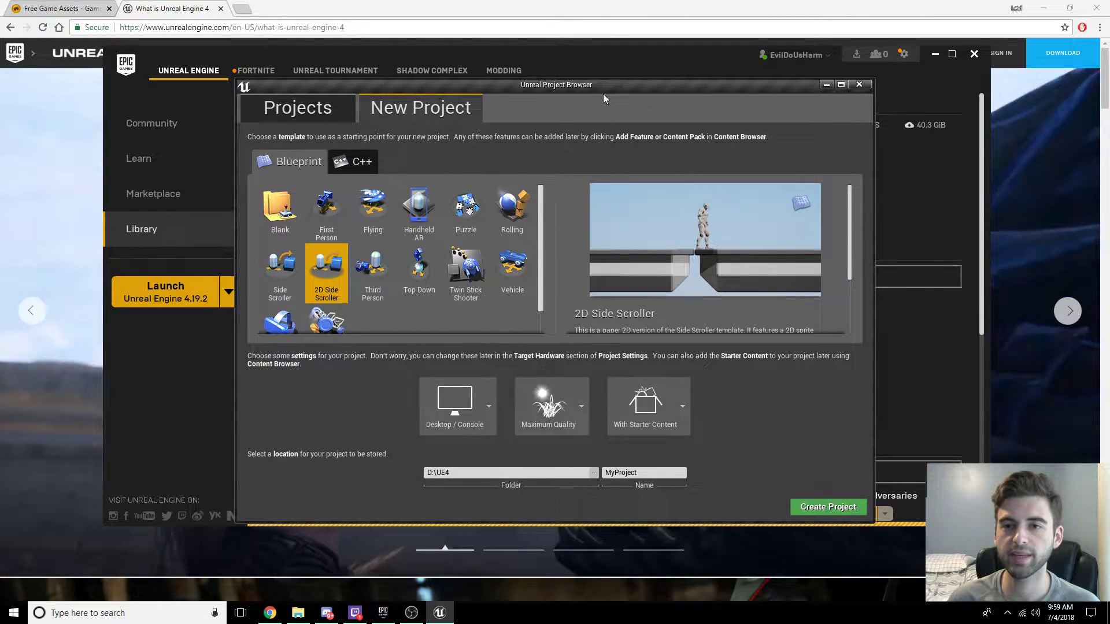
{"action": "left_click_drag", "start_coordinate": [602, 94], "coordinate": [611, 81]}
{"action": "left_click", "coordinate": [319, 87]}
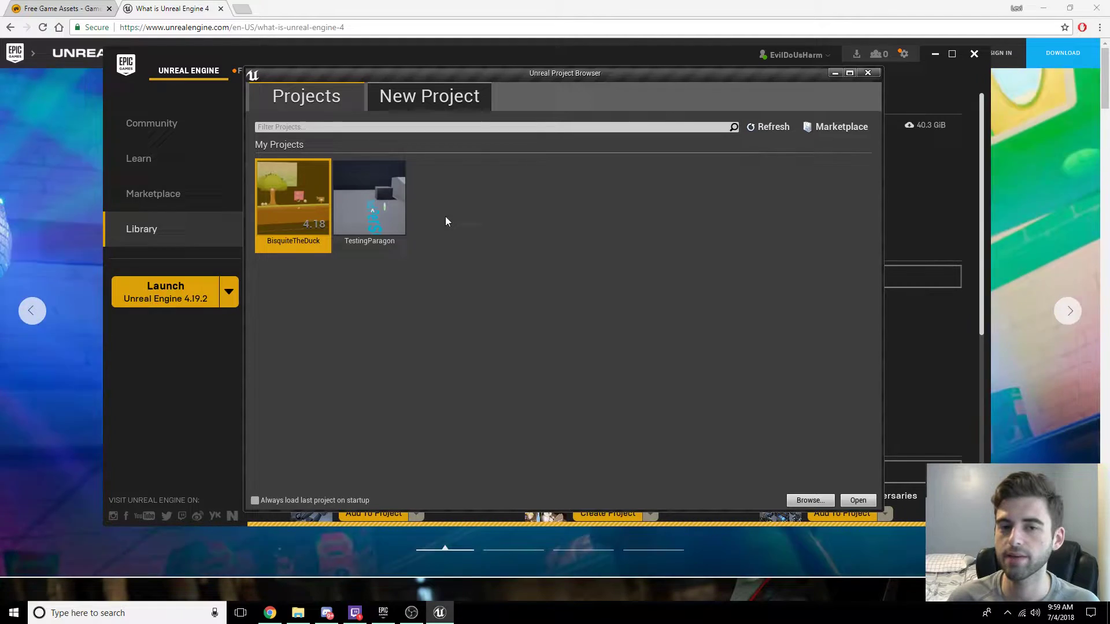
{"action": "left_click", "coordinate": [412, 97]}
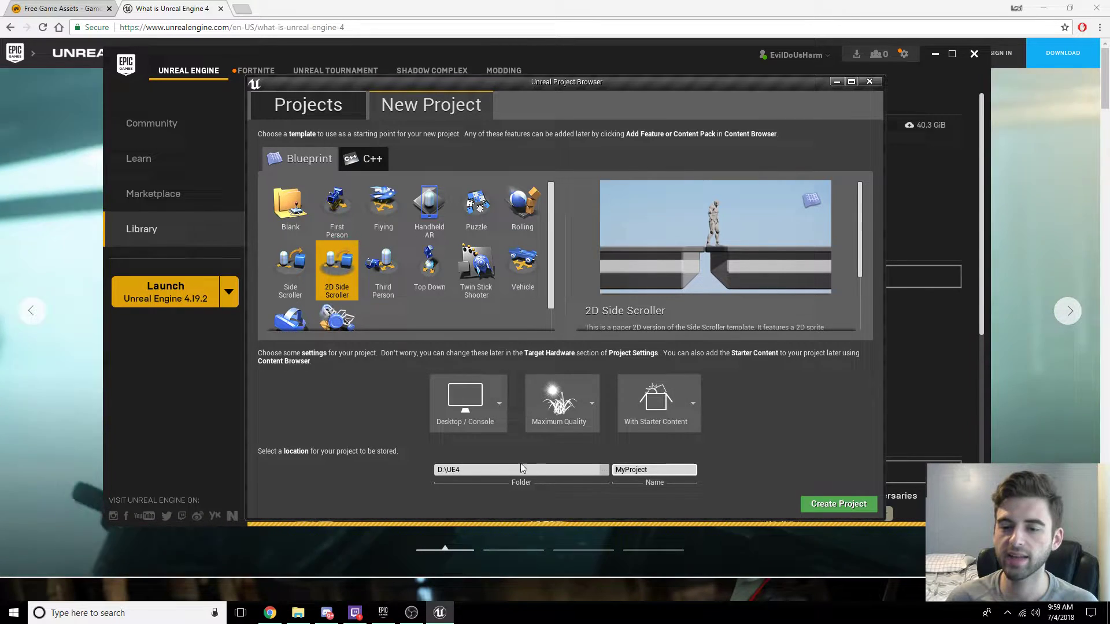
Name the project utubesidescroll, keep Desktop/Console, and set quality to Scalable 3D or 2D
{"action": "left_click", "coordinate": [656, 470]}
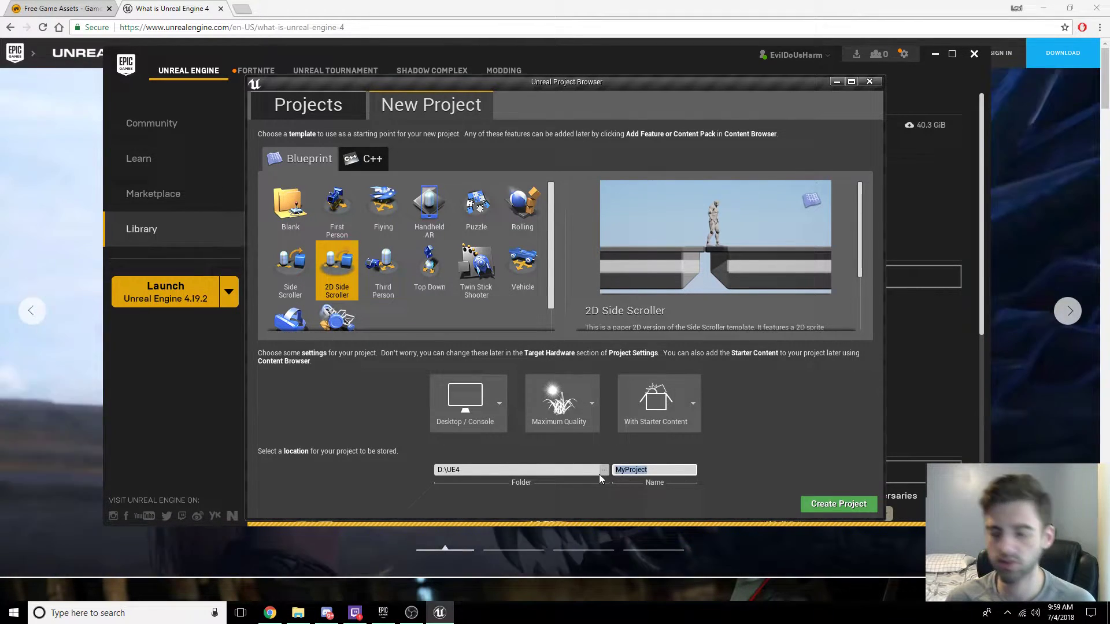
{"action": "key", "text": "BackSpace"}
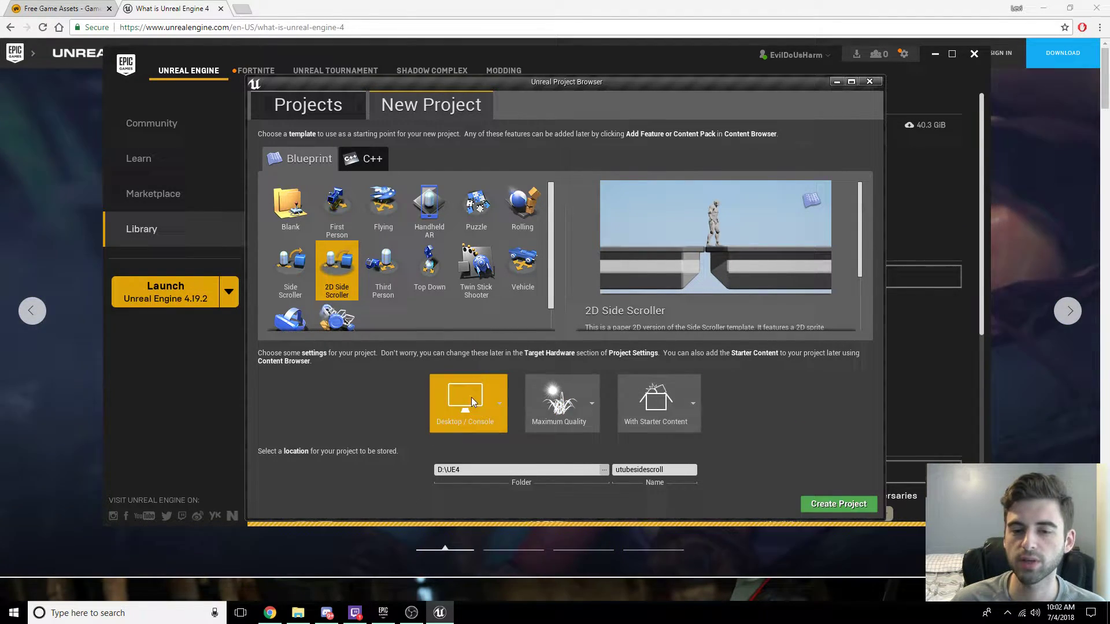
{"action": "left_click", "coordinate": [471, 401]}
{"action": "left_click", "coordinate": [442, 424]}
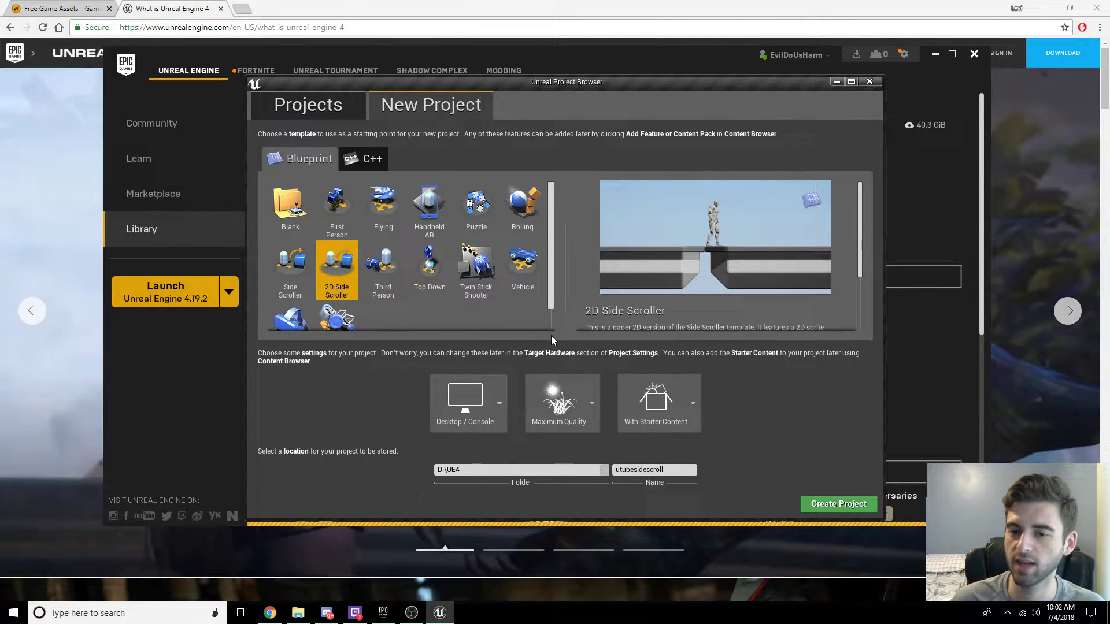
{"action": "left_click", "coordinate": [577, 397]}
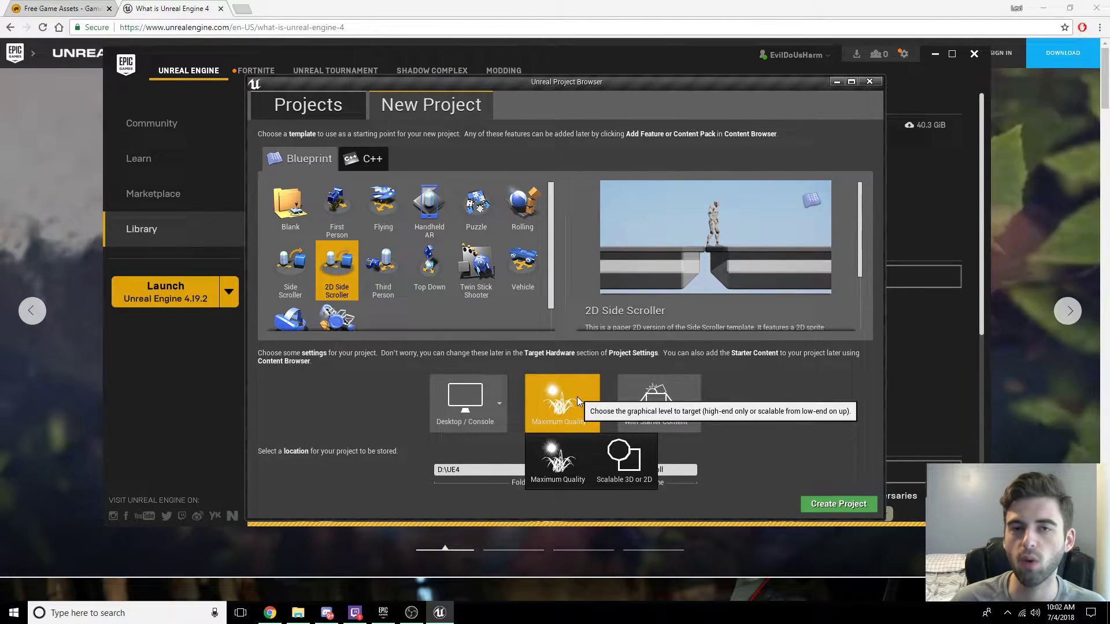
{"action": "left_click", "coordinate": [577, 397]}
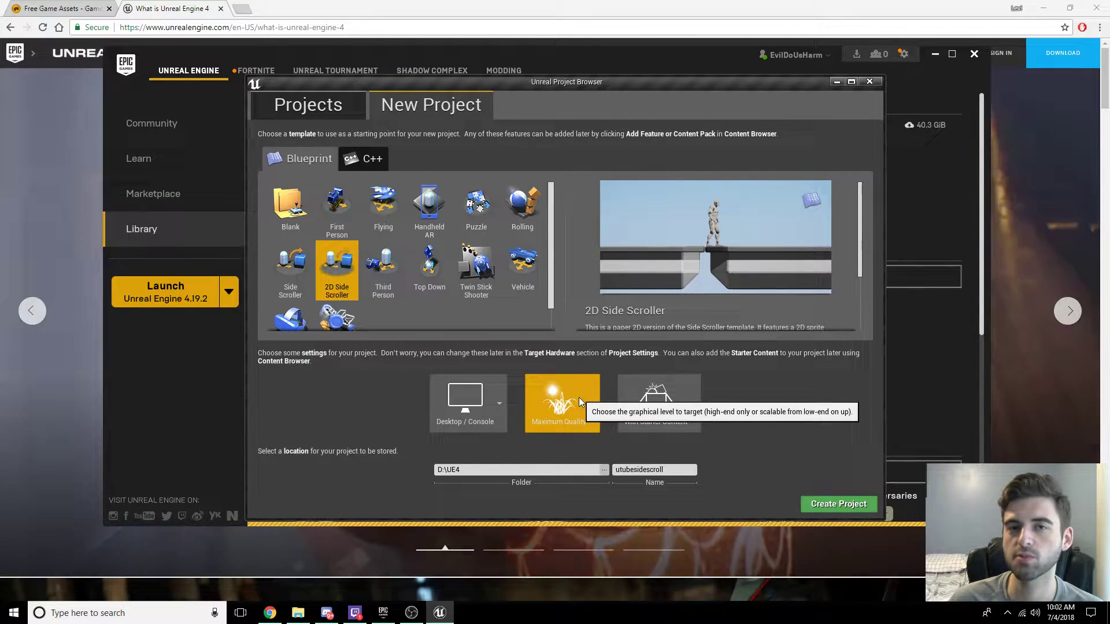
{"action": "left_click", "coordinate": [578, 397]}
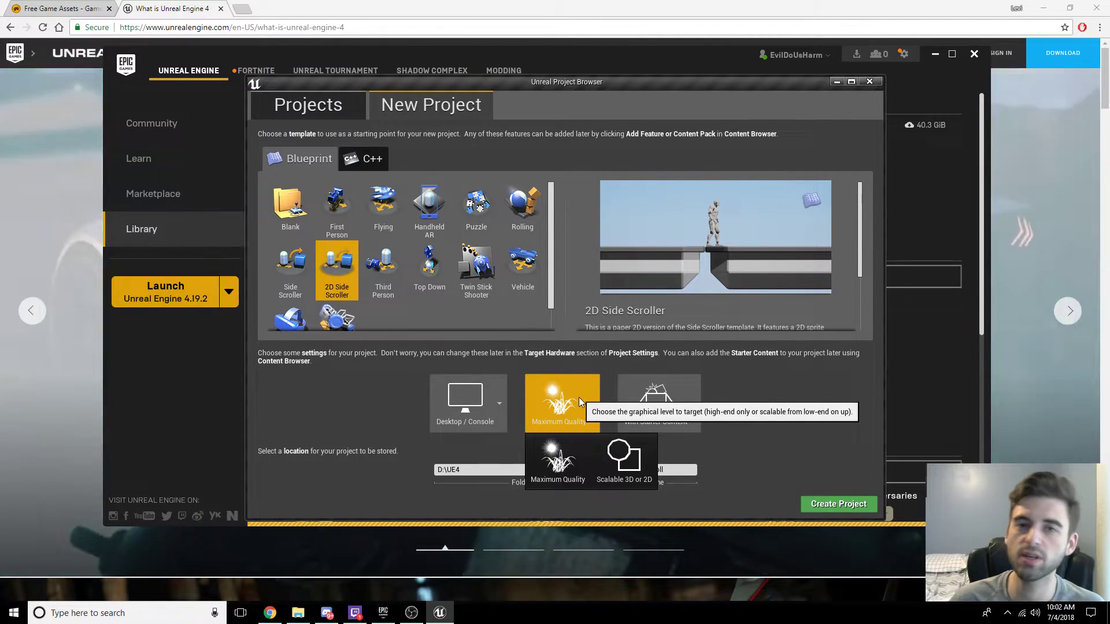
{"action": "left_click", "coordinate": [626, 460]}
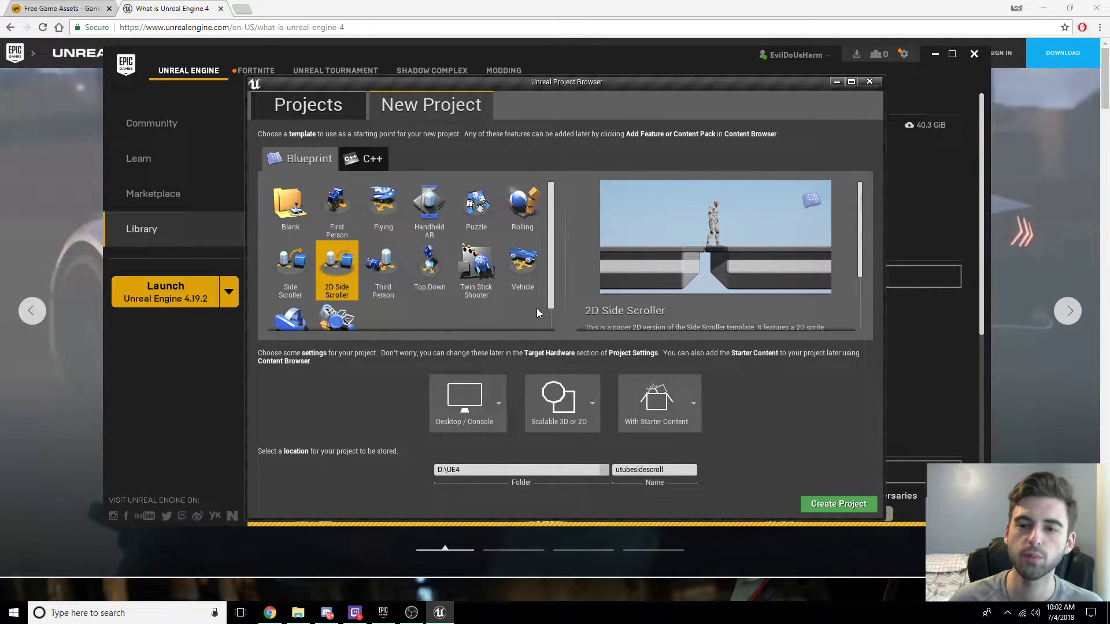
Keep Starter Content included and create the project in D:\UE4
{"action": "left_click", "coordinate": [683, 409]}
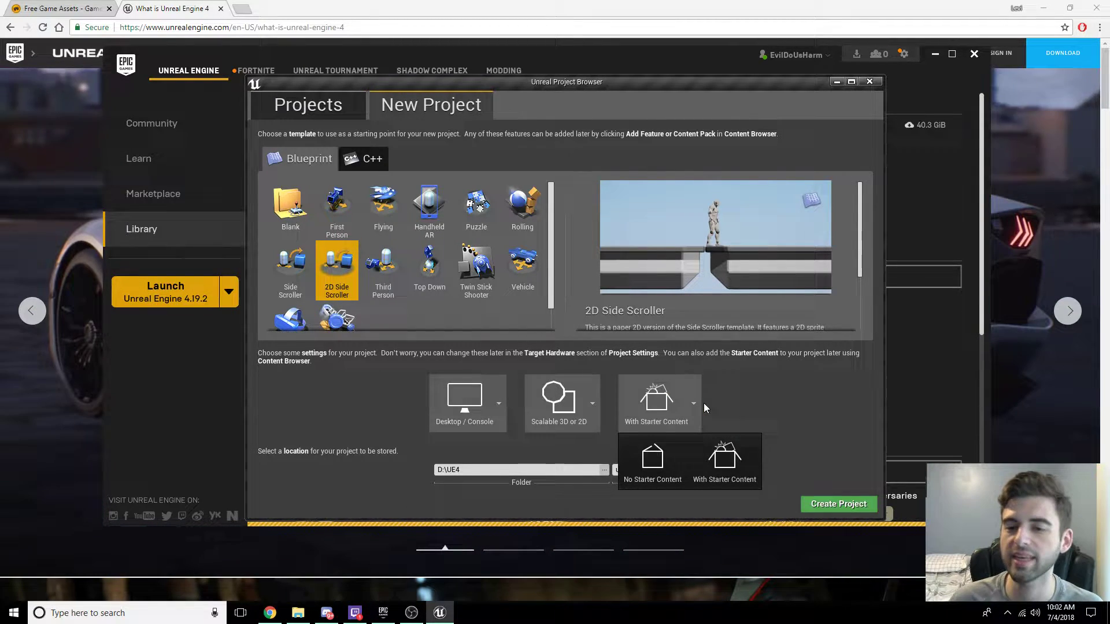
{"action": "left_click", "coordinate": [729, 397]}
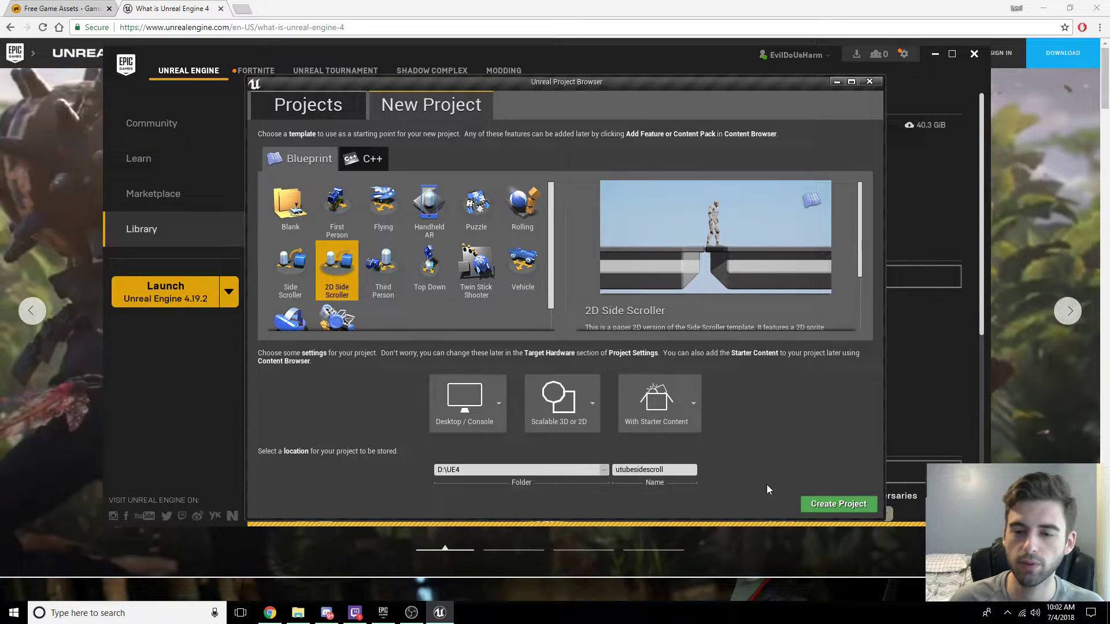
{"action": "left_click", "coordinate": [839, 504]}
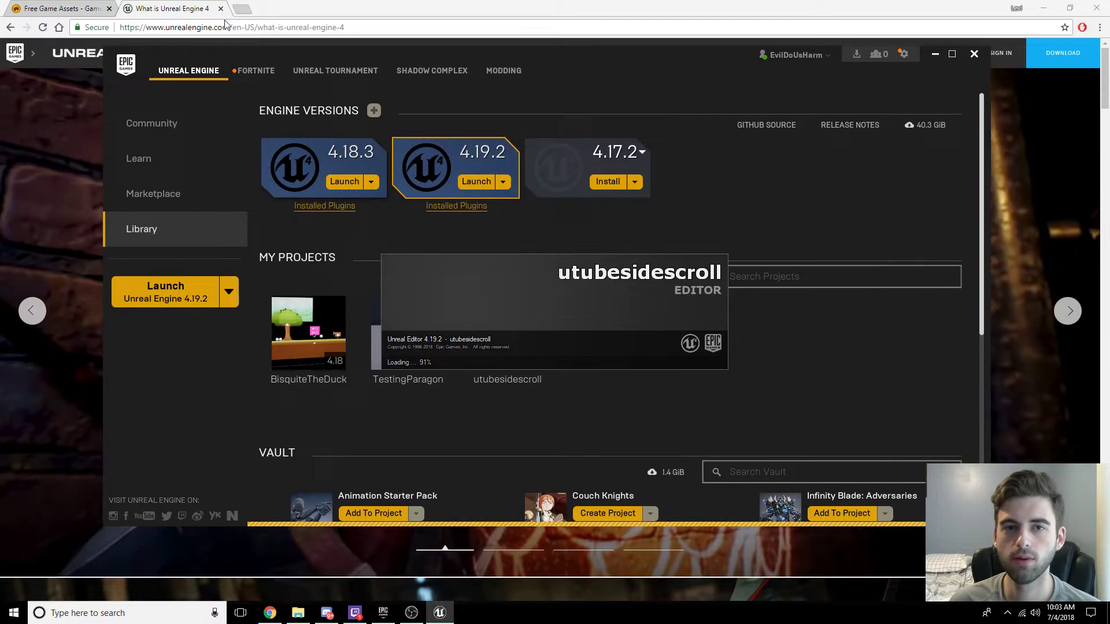
Open Game Art 2D's Freebies page and scroll to the free sprite and tileset sections
{"action": "left_click", "coordinate": [70, 7]}
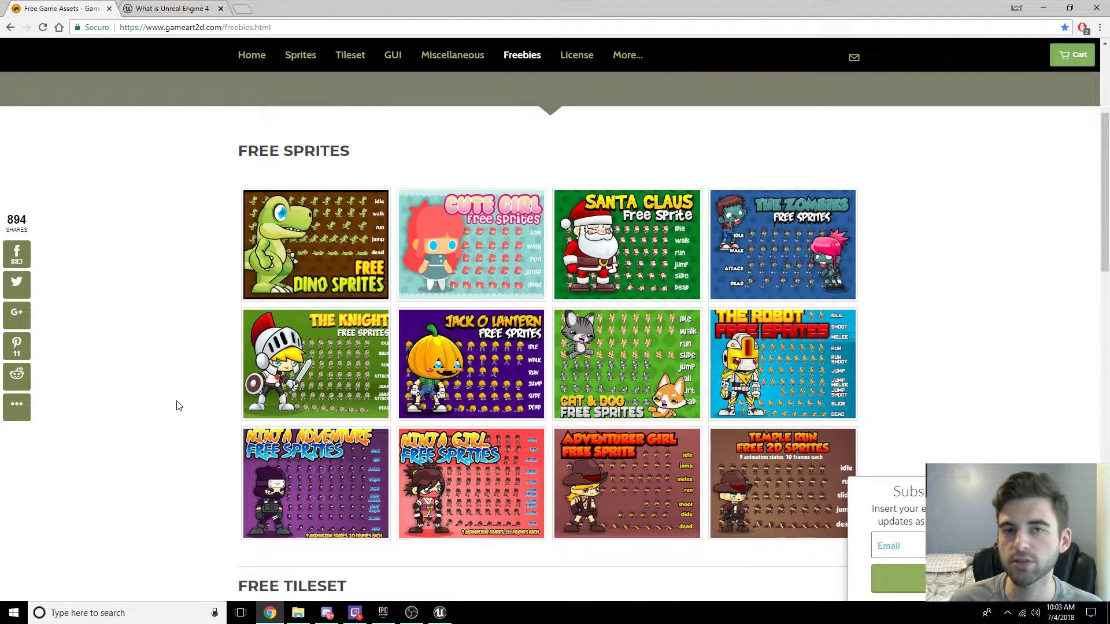
{"action": "scroll", "coordinate": [176, 370], "scroll_direction": "down", "scroll_amount": 3}
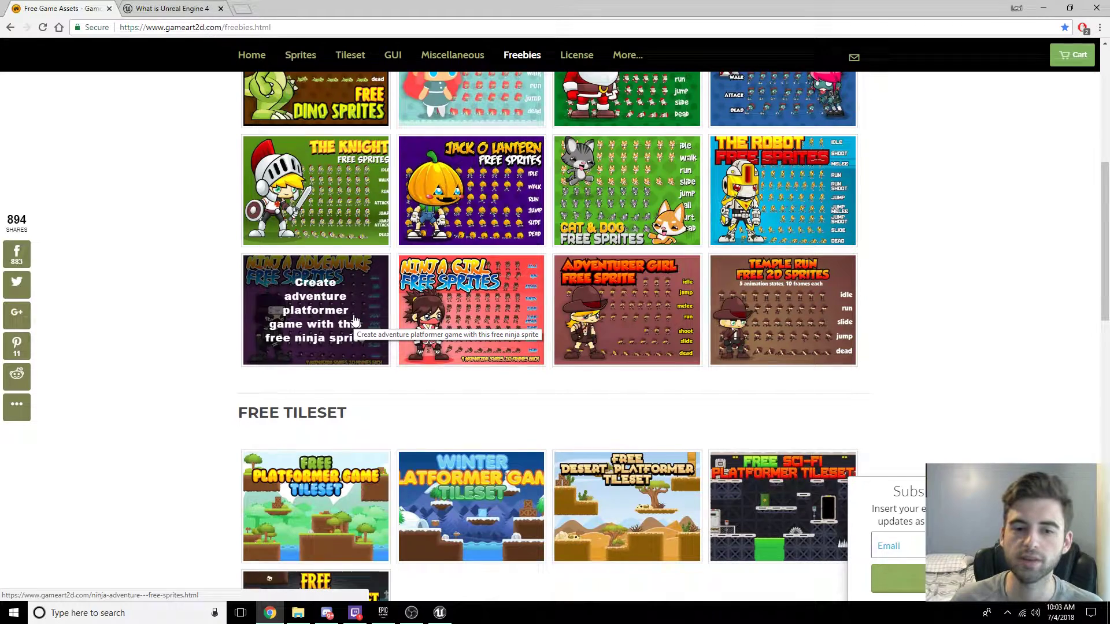
{"action": "scroll", "coordinate": [353, 319], "scroll_direction": "down", "scroll_amount": 3}
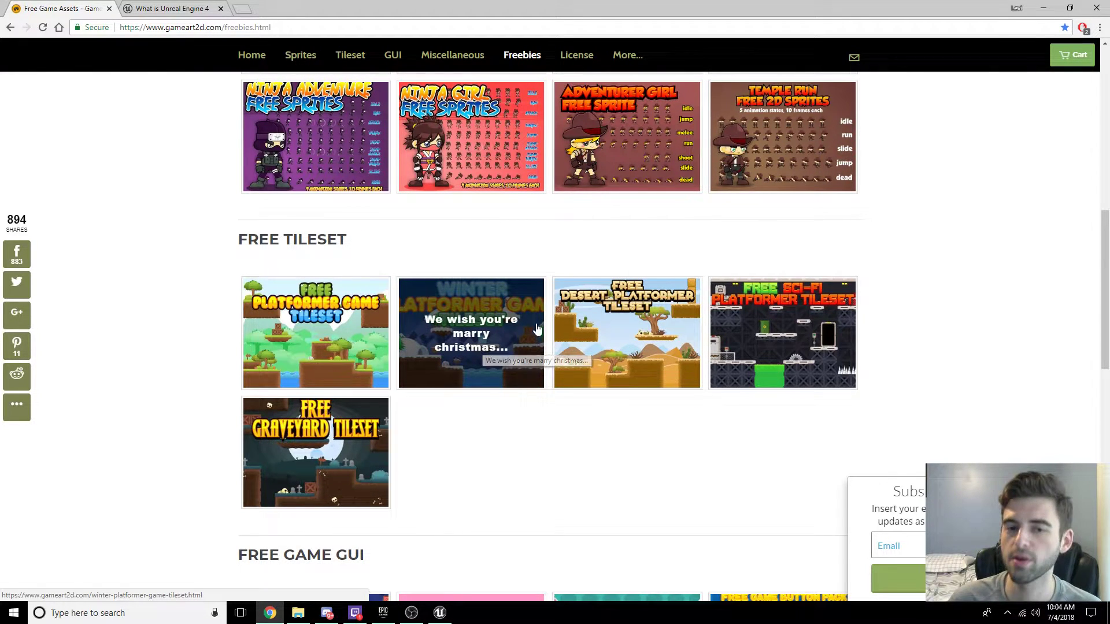
{"action": "scroll", "coordinate": [438, 206], "scroll_direction": "up", "scroll_amount": 10}
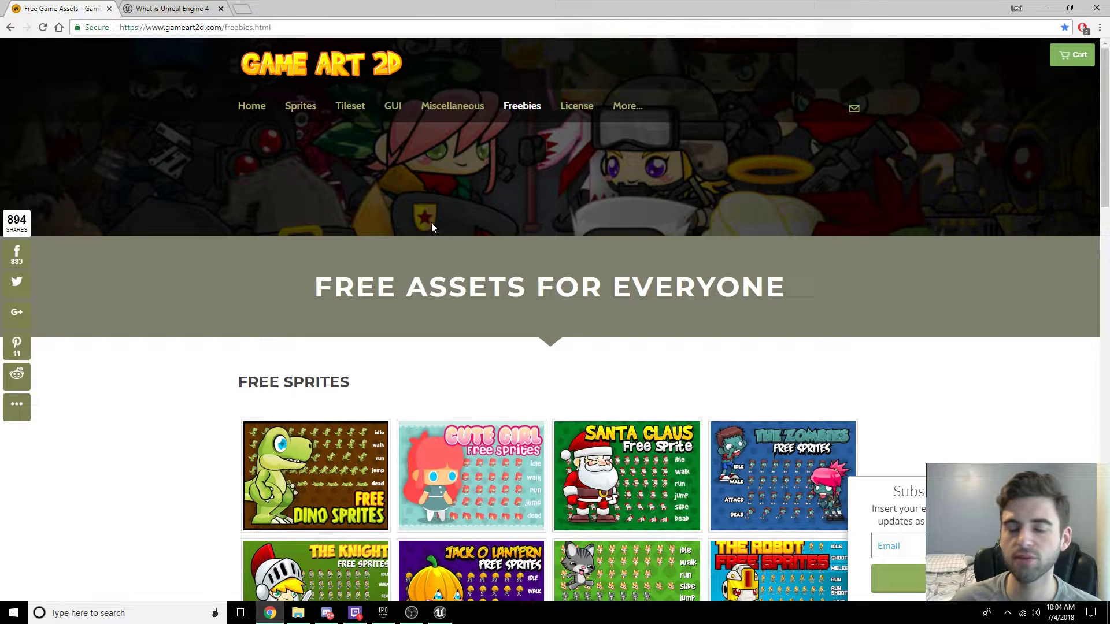
{"action": "scroll", "coordinate": [504, 256], "scroll_direction": "down", "scroll_amount": 1}
{"action": "scroll", "coordinate": [347, 144], "scroll_direction": "up", "scroll_amount": 1}
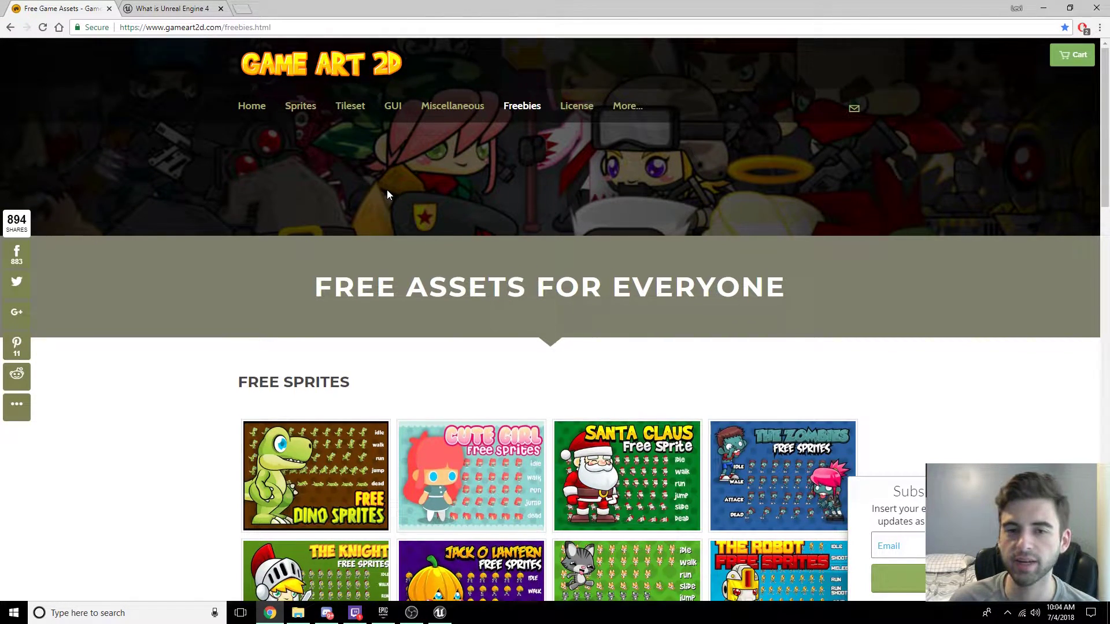
{"action": "scroll", "coordinate": [387, 195], "scroll_direction": "down", "scroll_amount": 6}
{"action": "scroll", "coordinate": [326, 272], "scroll_direction": "down", "scroll_amount": 2}
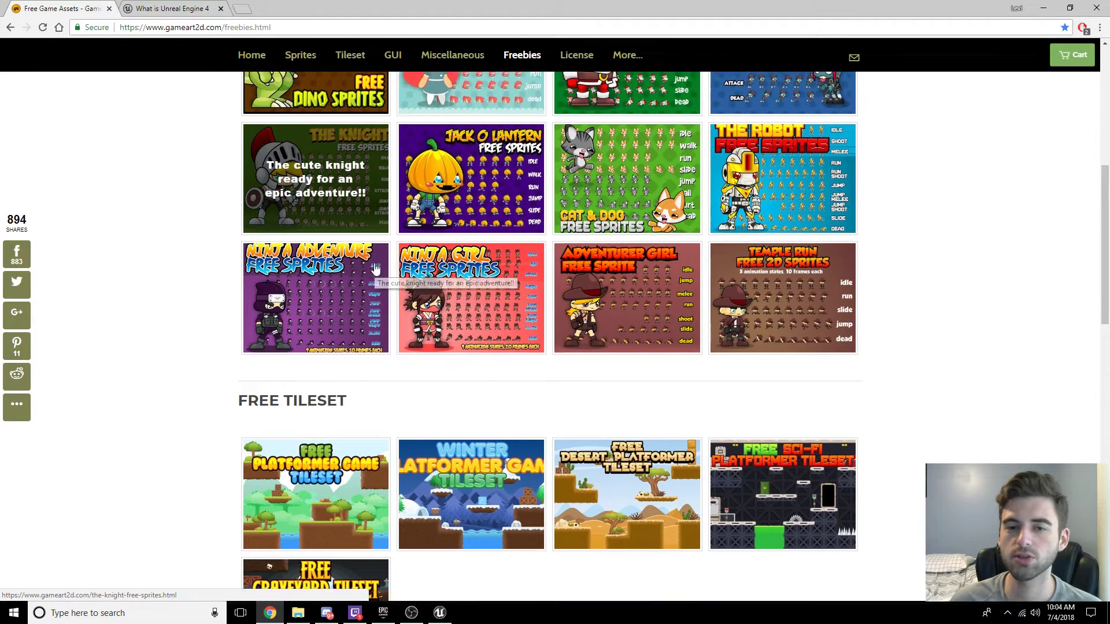
Download the free Ninja Adventure sprite pack and the Free Platformer Game Tileset zips
{"action": "left_click", "coordinate": [331, 245]}
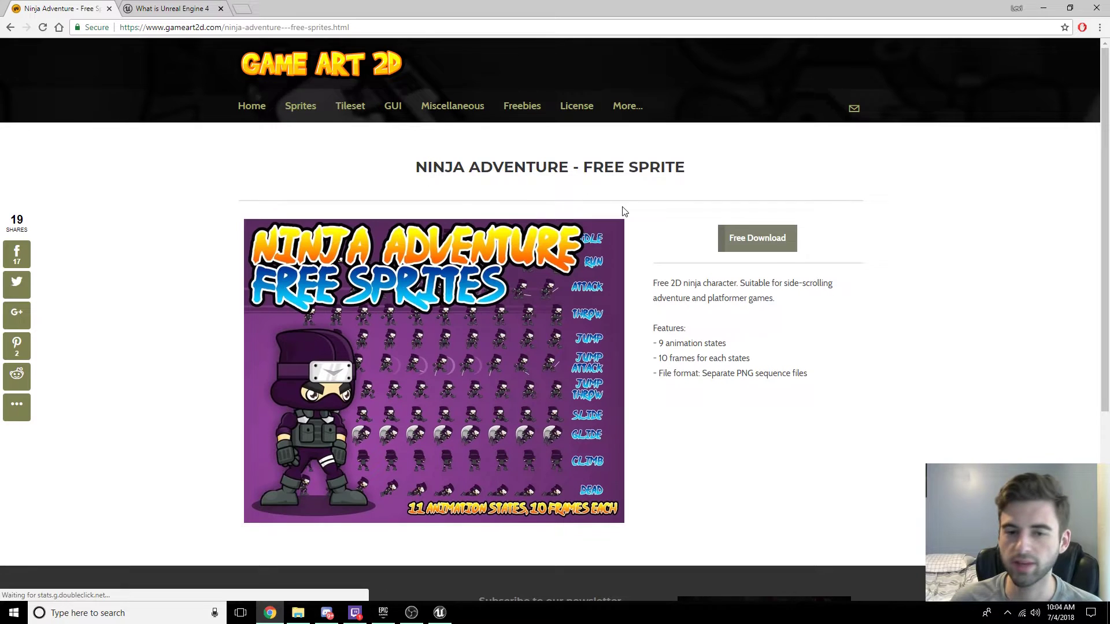
{"action": "scroll", "coordinate": [755, 184], "scroll_direction": "down", "scroll_amount": 2}
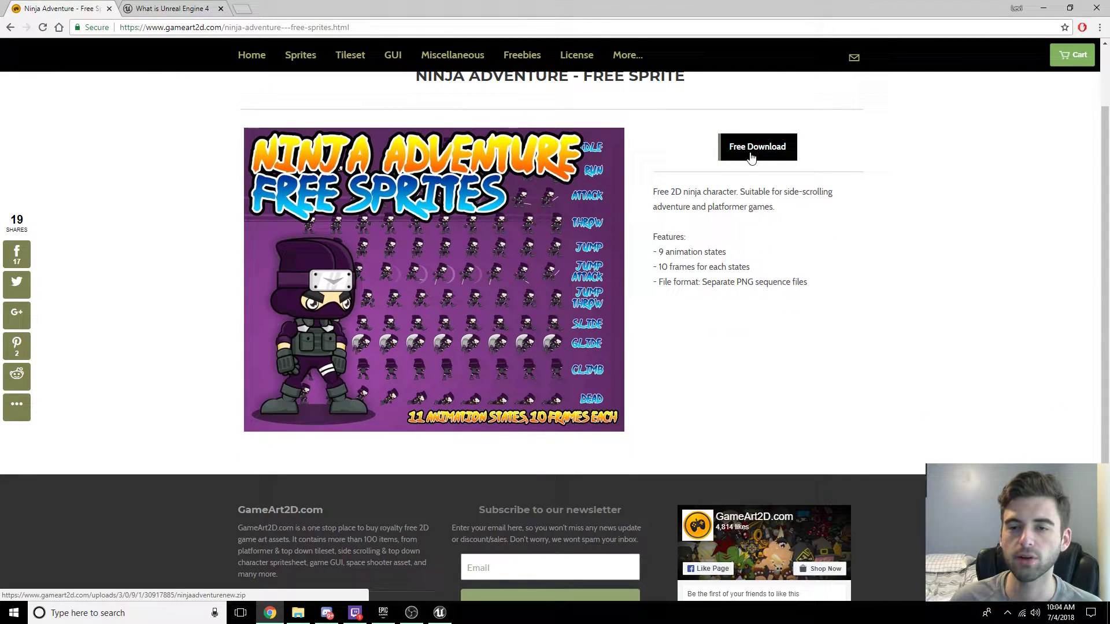
{"action": "scroll", "coordinate": [588, 175], "scroll_direction": "down", "scroll_amount": 1}
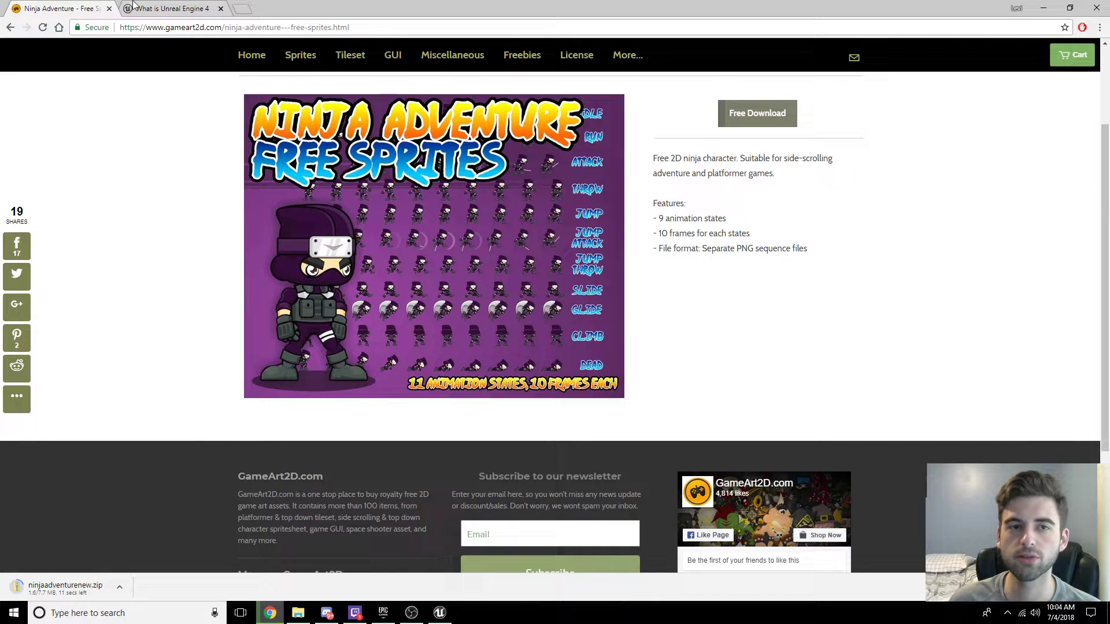
{"action": "left_click", "coordinate": [10, 27]}
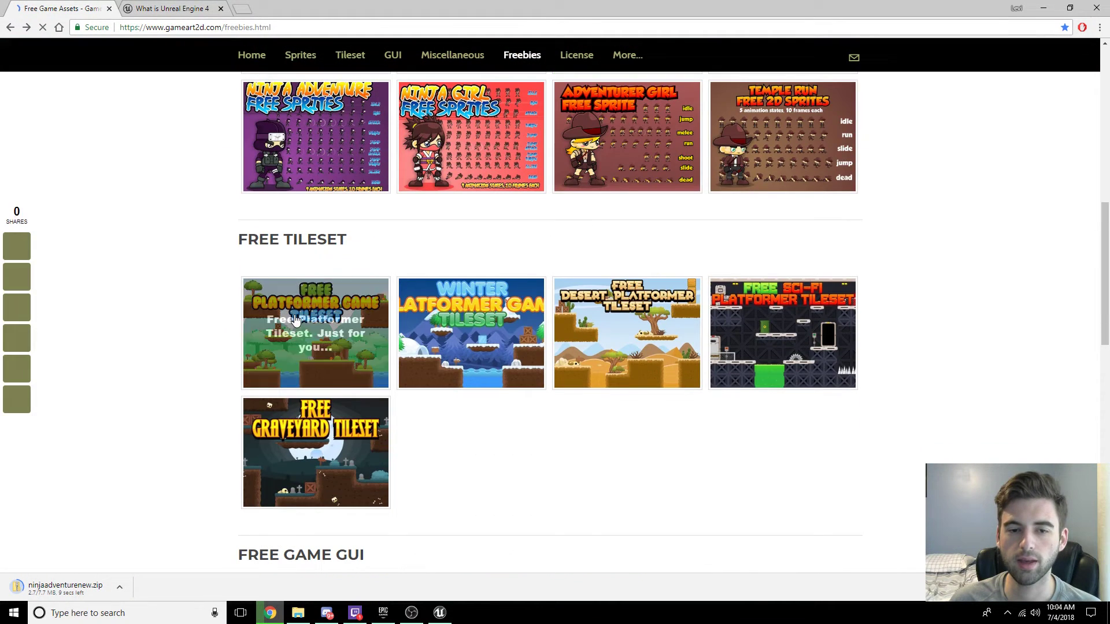
{"action": "left_click", "coordinate": [316, 322]}
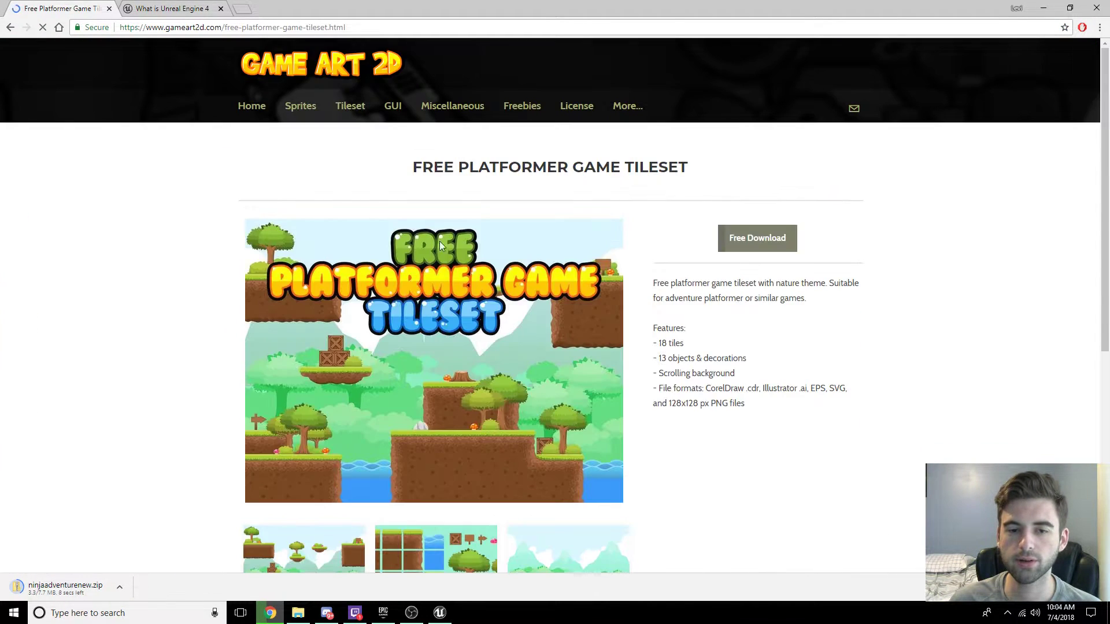
{"action": "left_click", "coordinate": [763, 238]}
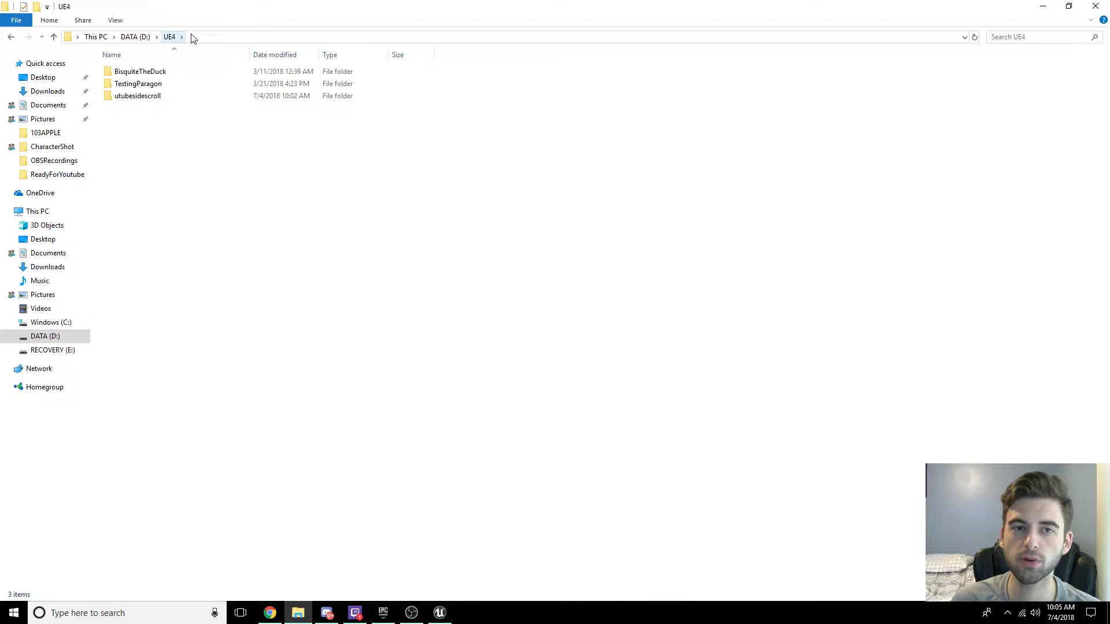
Inside D:\UE4\utubesidescroll, create a new folder named Source beside Config and Content
{"action": "double_click", "coordinate": [165, 97]}
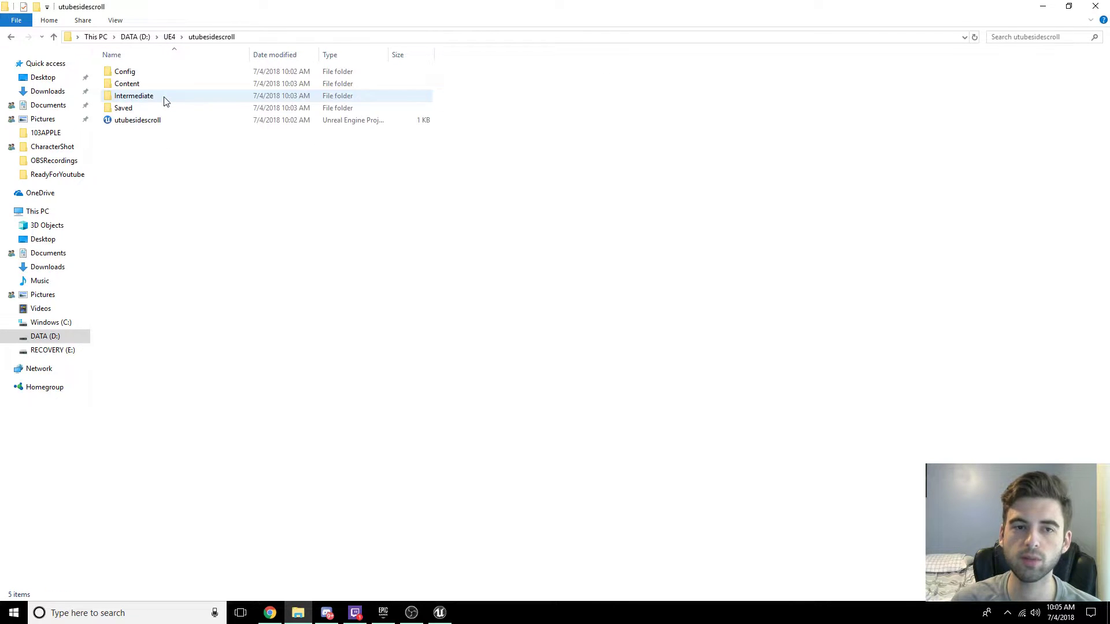
{"action": "right_click", "coordinate": [162, 167]}
{"action": "mouse_move", "coordinate": [236, 302]}
{"action": "left_click", "coordinate": [344, 303]}
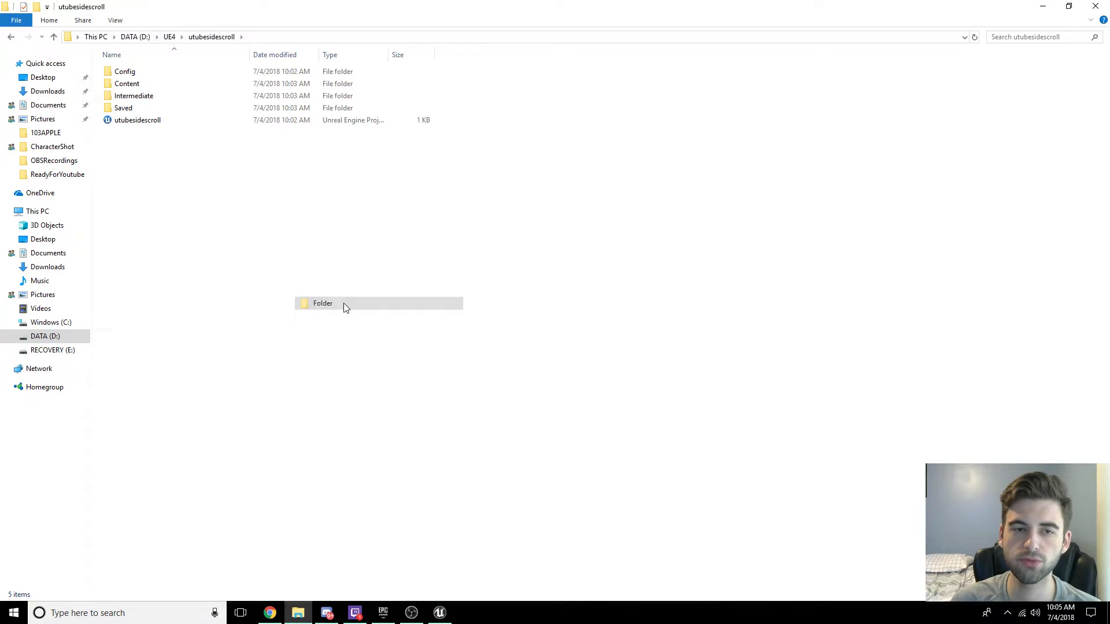
{"action": "type", "text": "Sourc"}
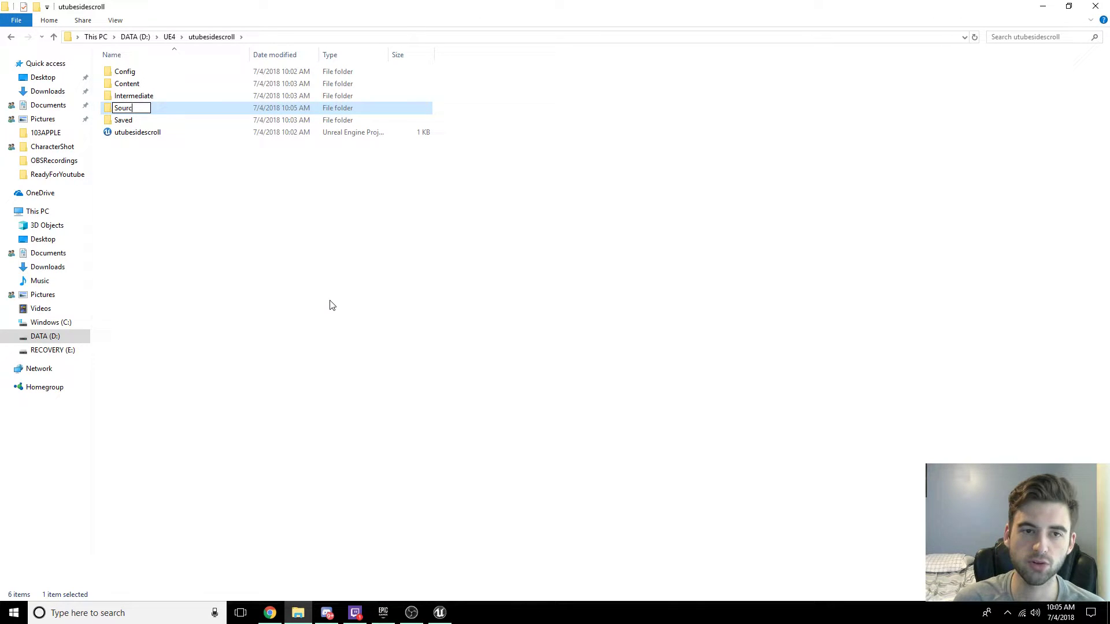
{"action": "type", "text": "e"}
{"action": "key", "text": "Return"}
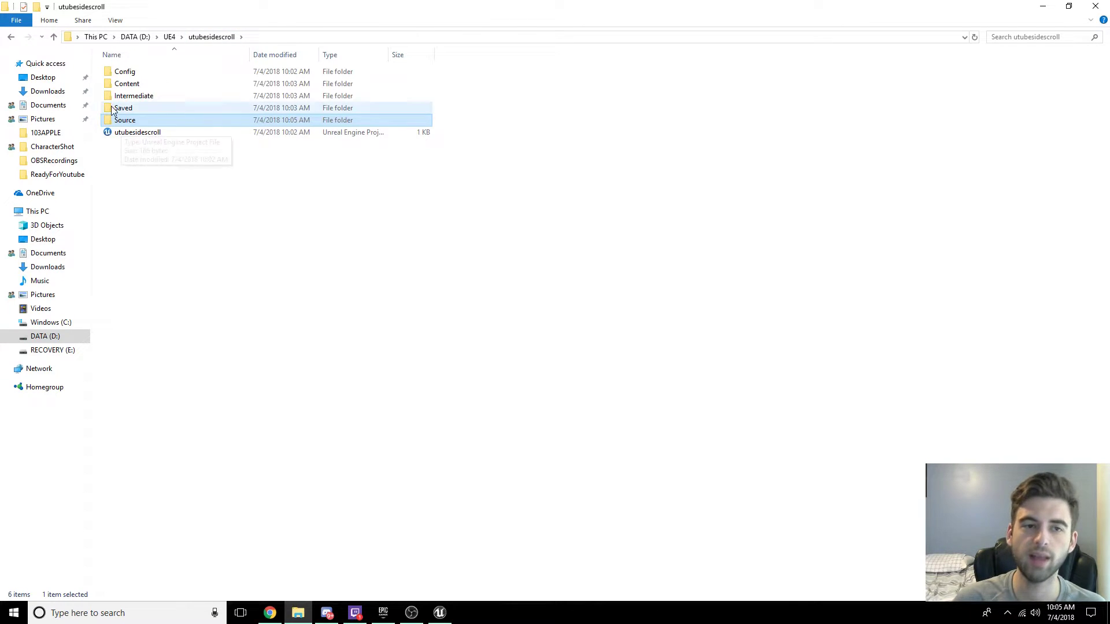
In Downloads, start Extract All on the downloaded zip archive
{"action": "left_click", "coordinate": [51, 92]}
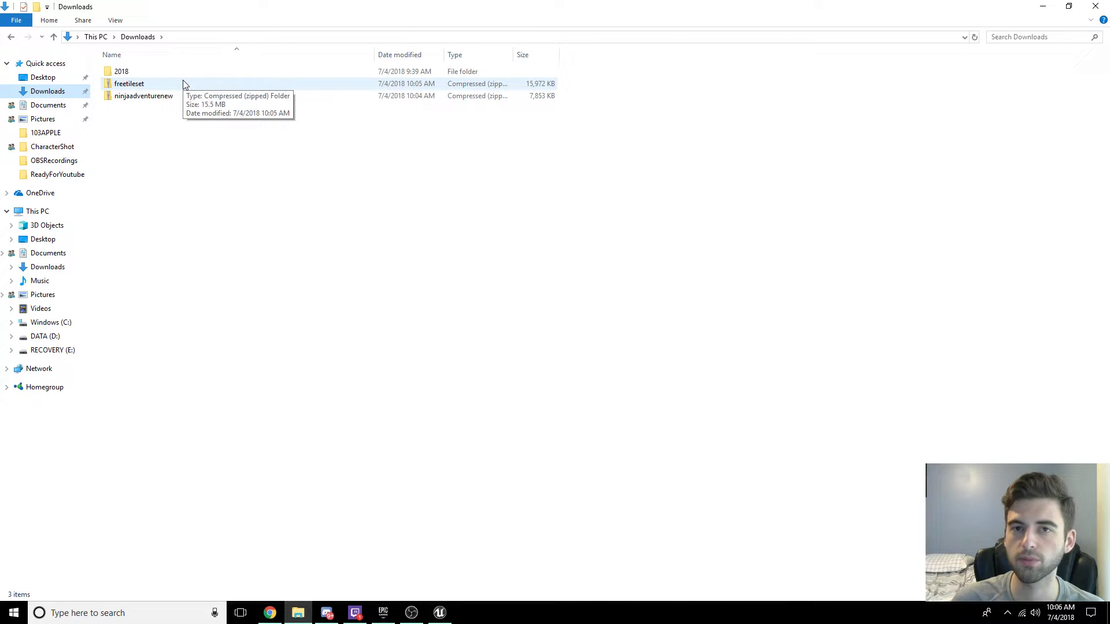
{"action": "right_click", "coordinate": [161, 84]}
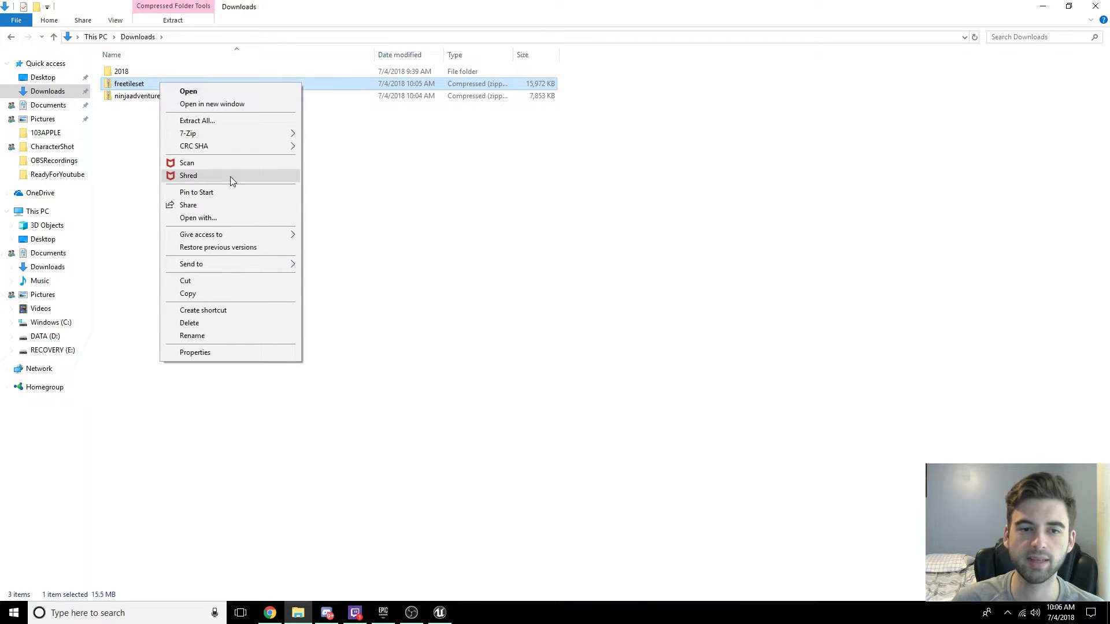
{"action": "left_click", "coordinate": [231, 123]}
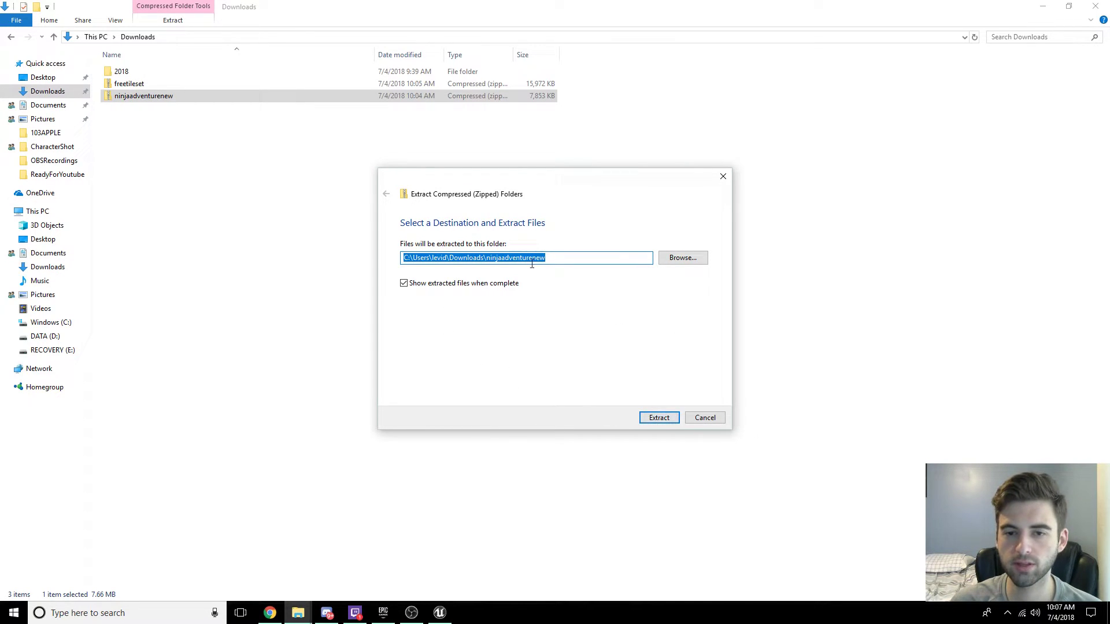
Browse to the Source folder and create a new folder named character there
{"action": "left_click", "coordinate": [674, 264]}
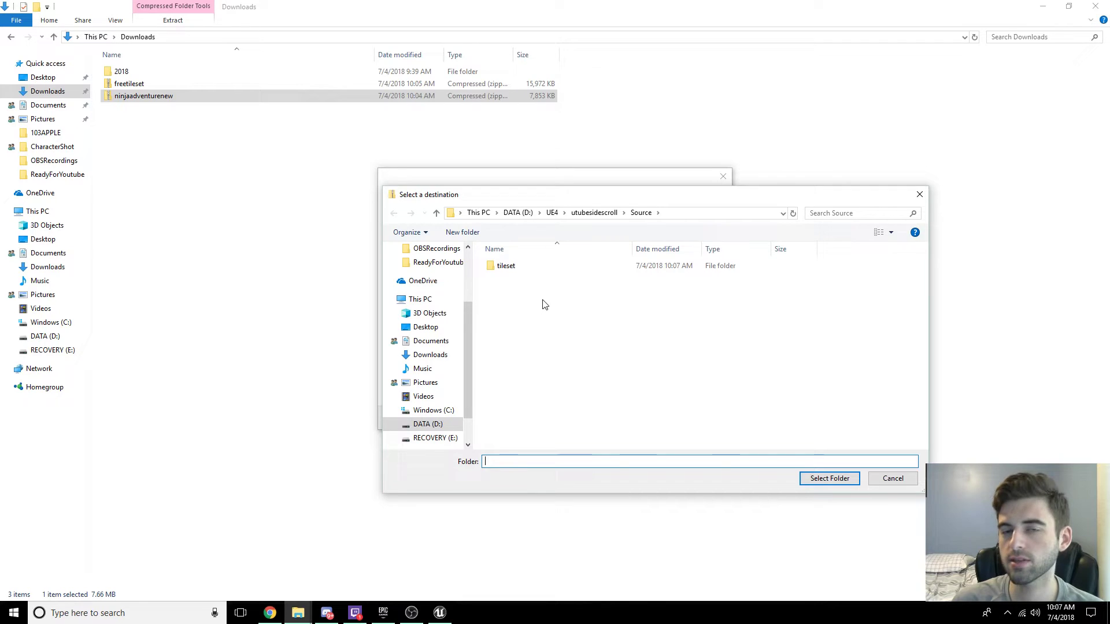
{"action": "right_click", "coordinate": [521, 305]}
{"action": "mouse_move", "coordinate": [574, 427]}
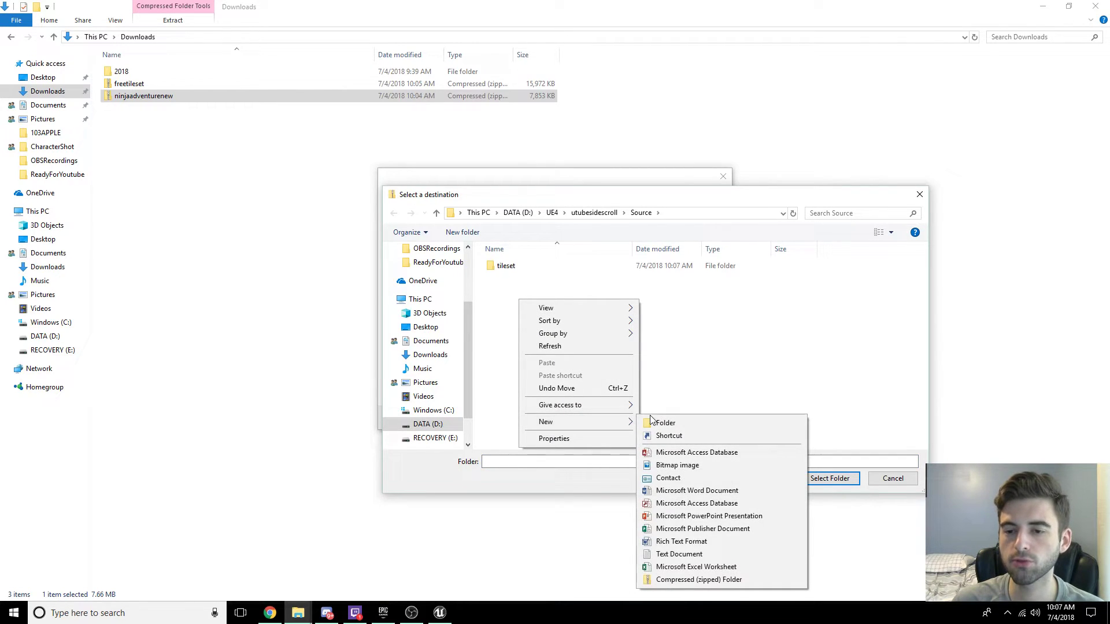
{"action": "left_click", "coordinate": [660, 425]}
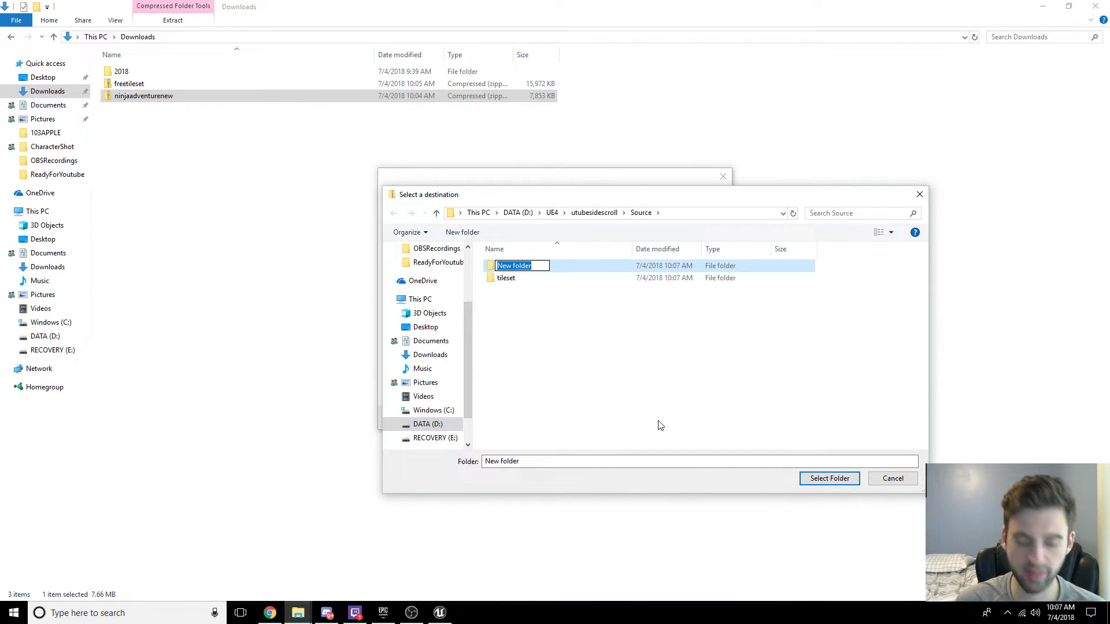
{"action": "type", "text": "character"}
{"action": "key", "text": "Return"}
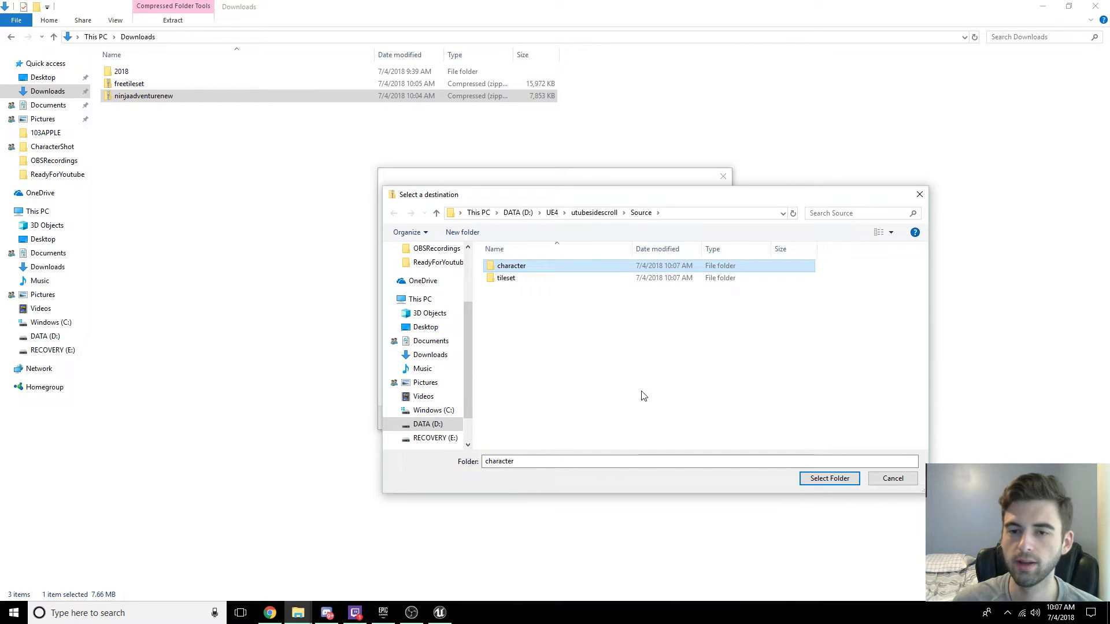
Set the character folder as destination and extract the ninjaadventurenew zip
{"action": "double_click", "coordinate": [544, 268]}
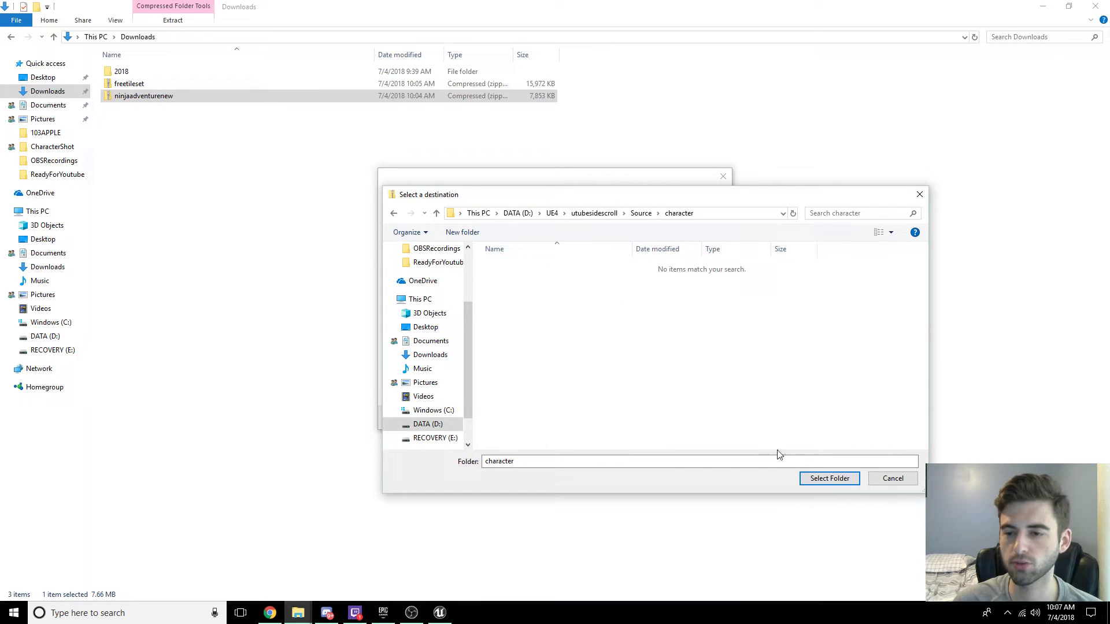
{"action": "left_click", "coordinate": [819, 478]}
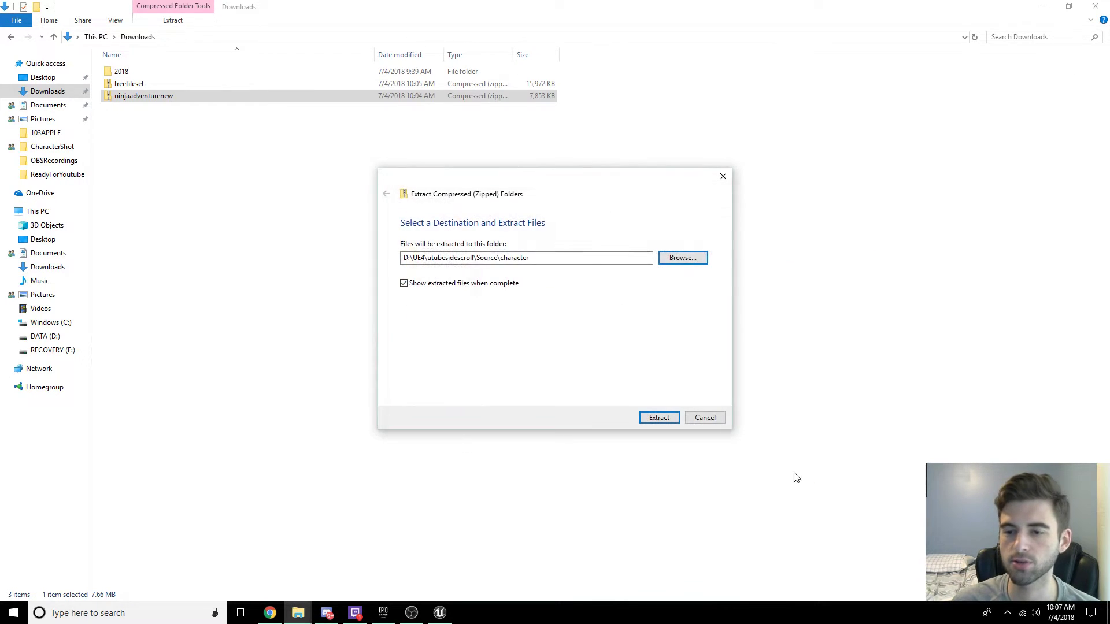
{"action": "left_click", "coordinate": [658, 417]}
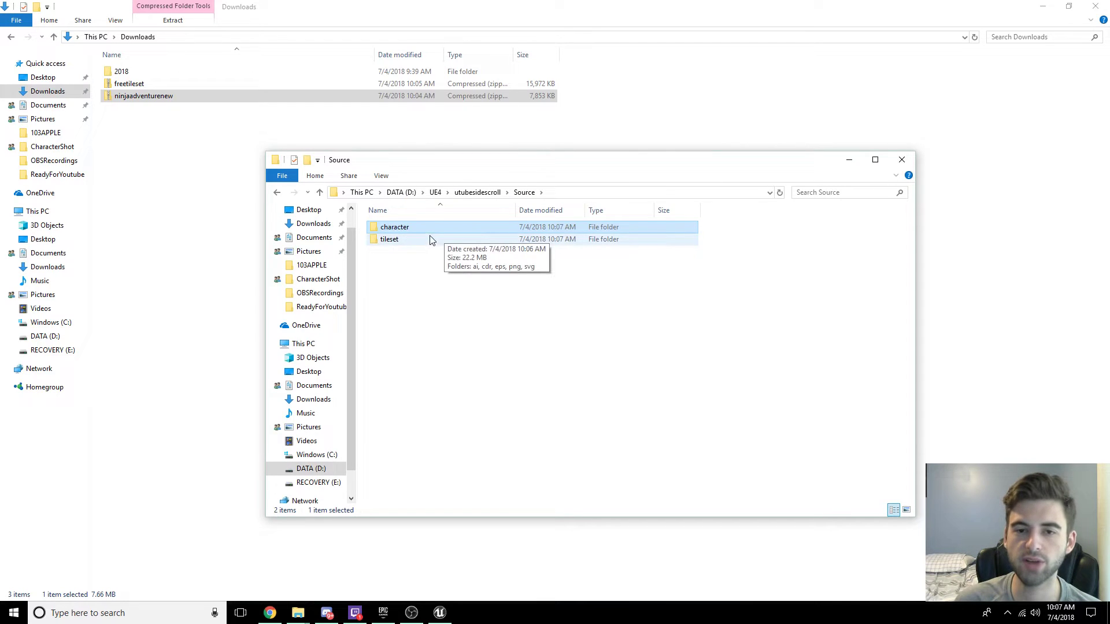
Close the Source Explorer window and return to the utubesidescroll project in Unreal Editor
{"action": "left_click", "coordinate": [902, 159]}
{"action": "left_click", "coordinate": [439, 612]}
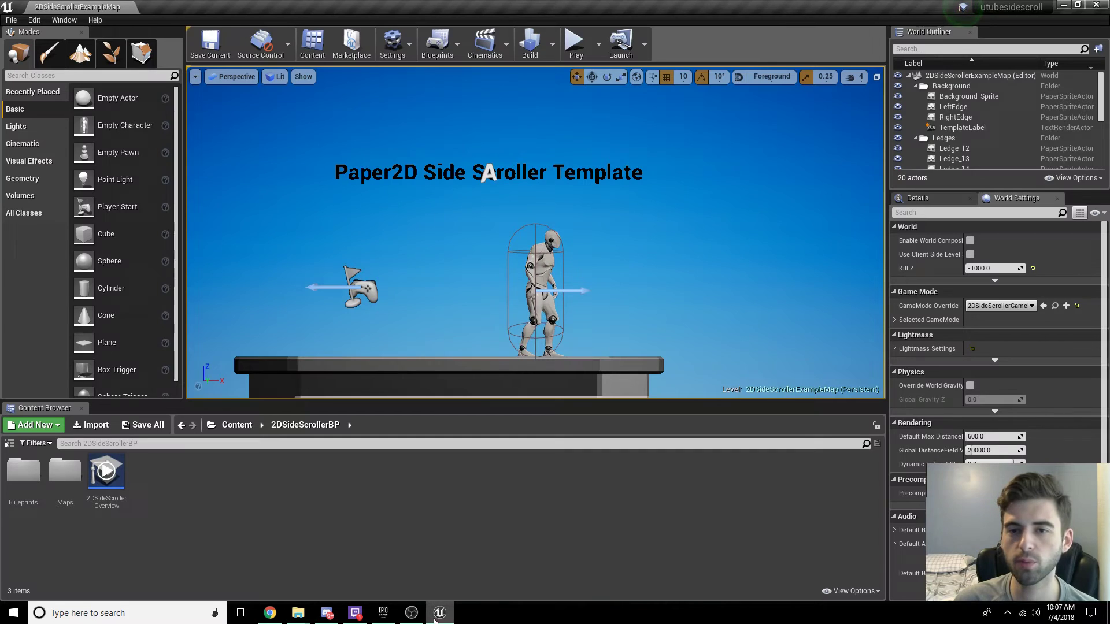
{"action": "scroll", "coordinate": [556, 240], "scroll_direction": "up", "scroll_amount": 5}
{"action": "scroll", "coordinate": [509, 219], "scroll_direction": "down", "scroll_amount": 5}
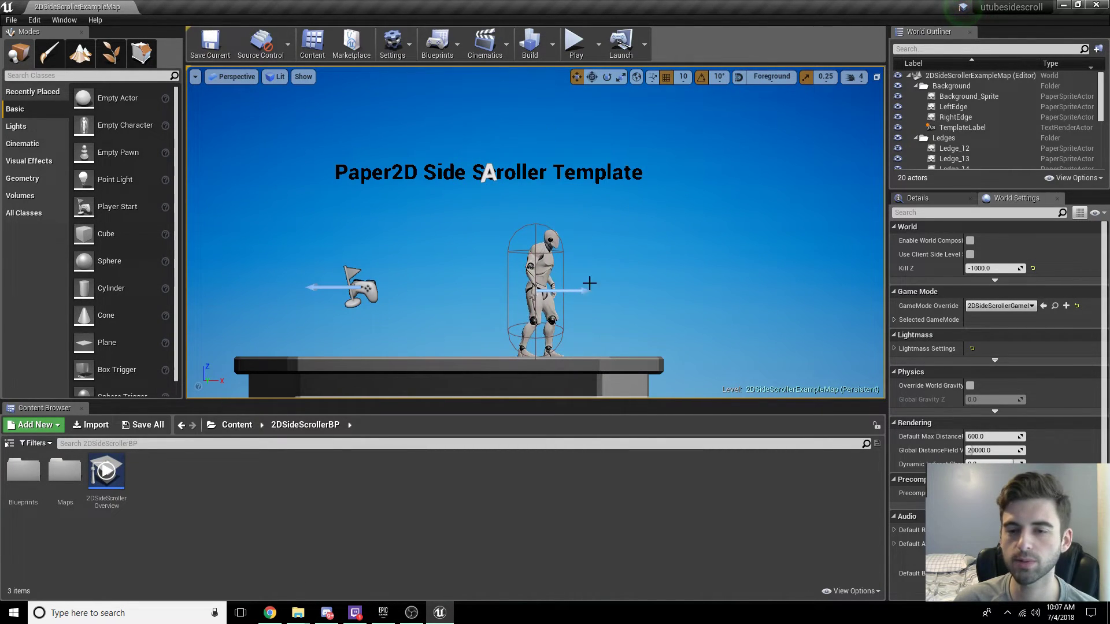
Play 2DSideScrollerExampleMap, running with D and jumping across the ledges with Space
{"action": "left_click", "coordinate": [573, 51]}
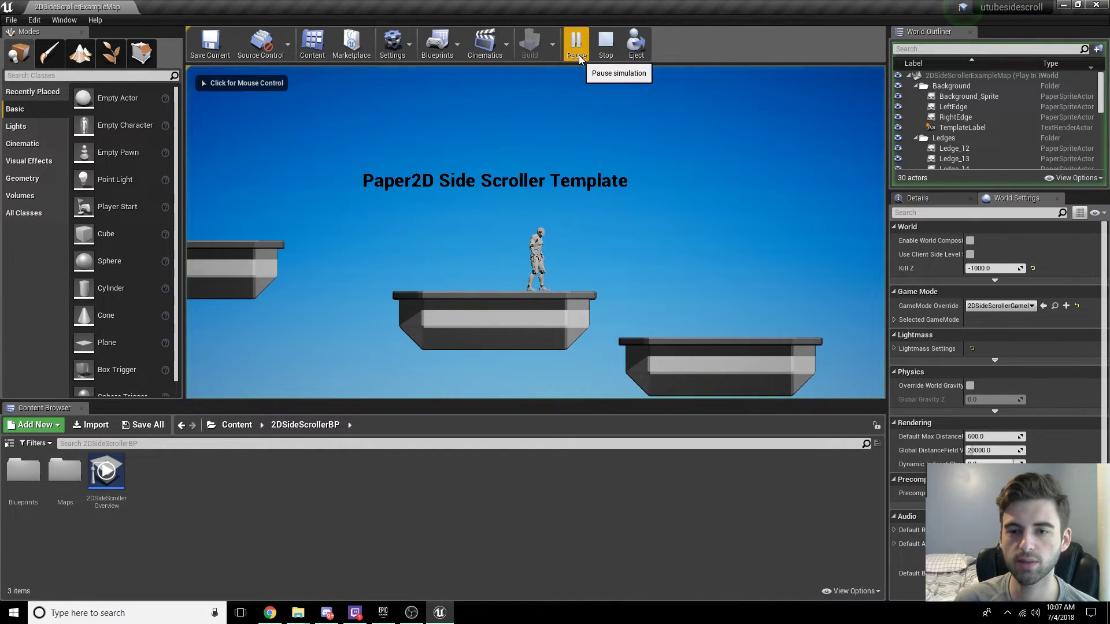
{"action": "left_click", "coordinate": [537, 173]}
{"action": "key", "text": "d"}
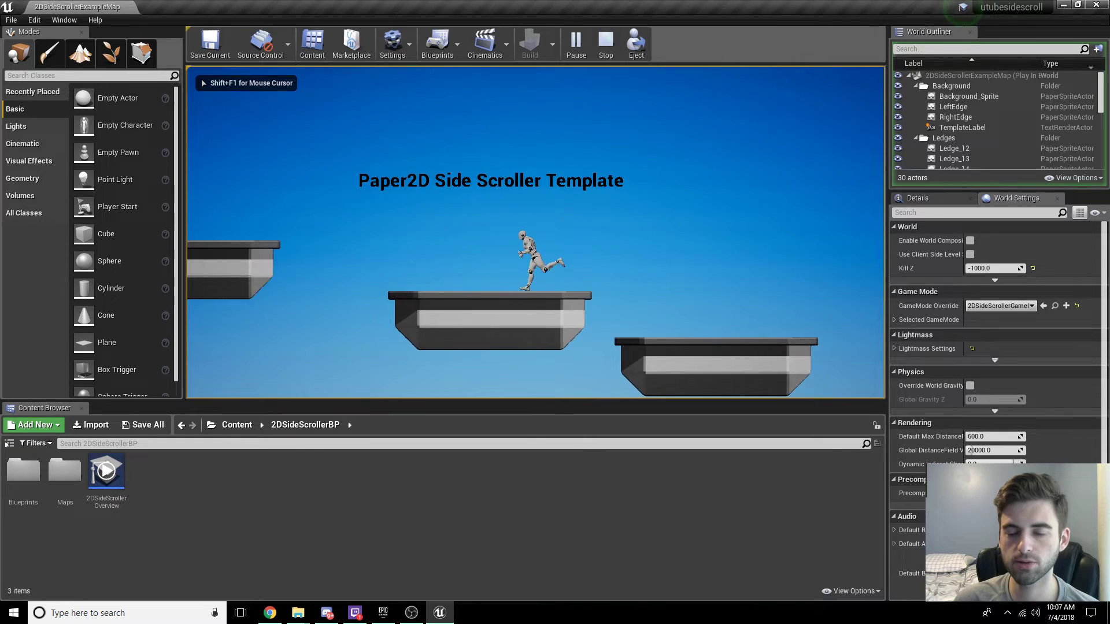
{"action": "key", "text": "space"}
{"action": "key", "text": "space"}
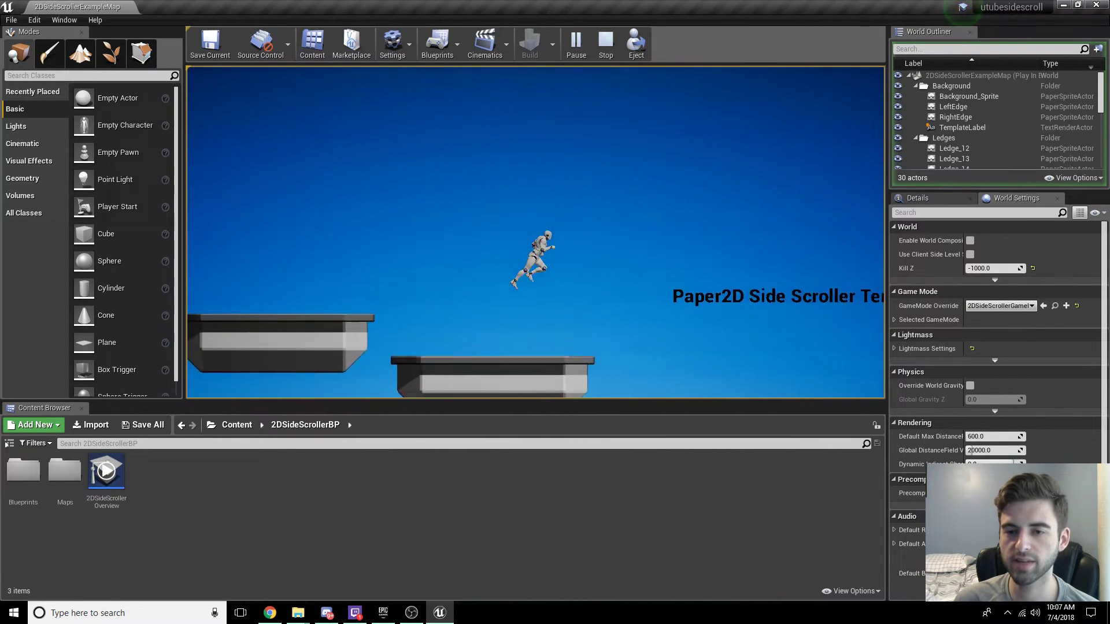
{"action": "key", "text": "space"}
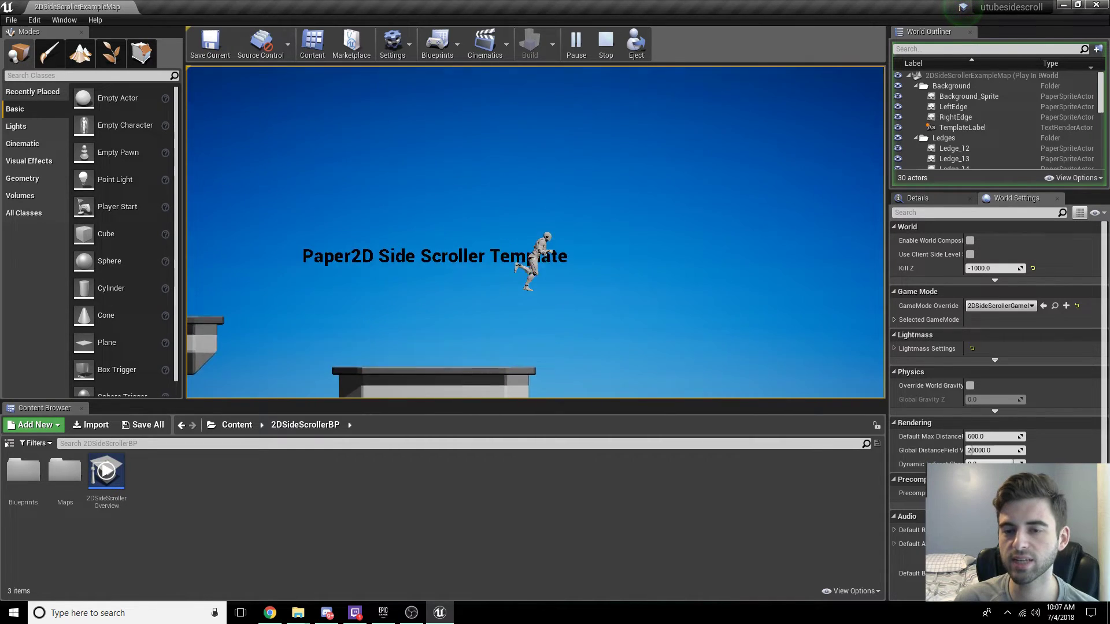
{"action": "key", "text": "space"}
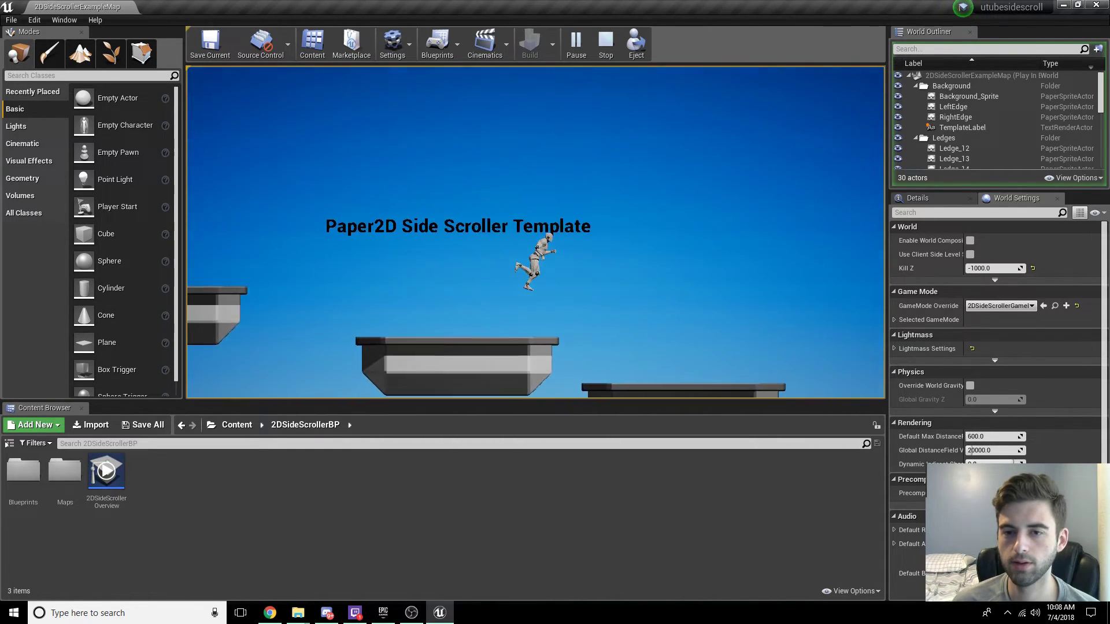
{"action": "key", "text": "space"}
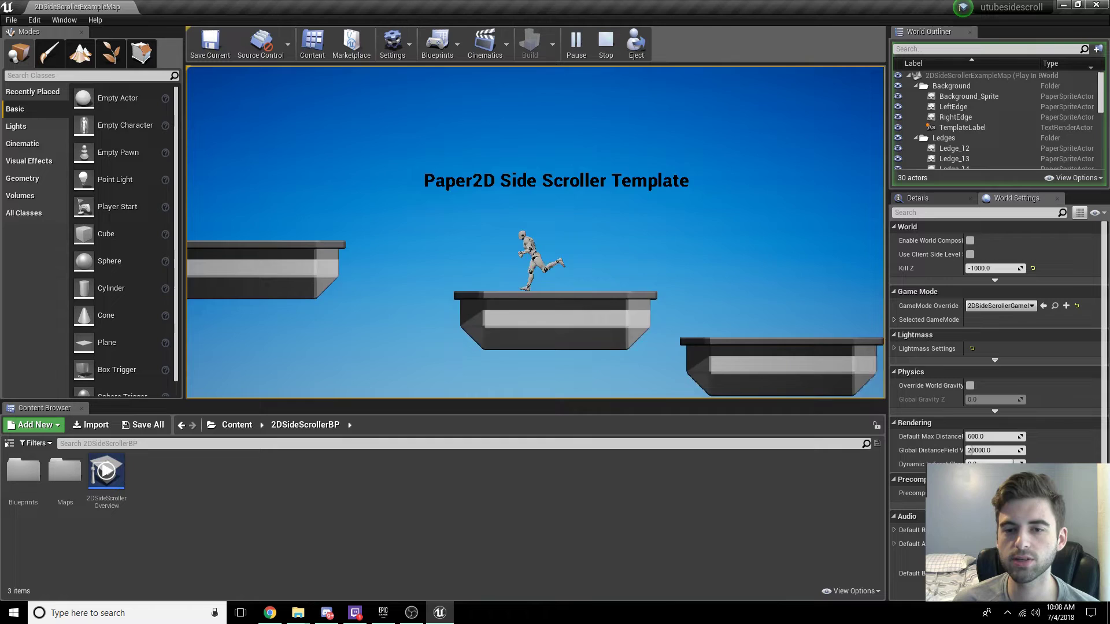
{"action": "key", "text": "space"}
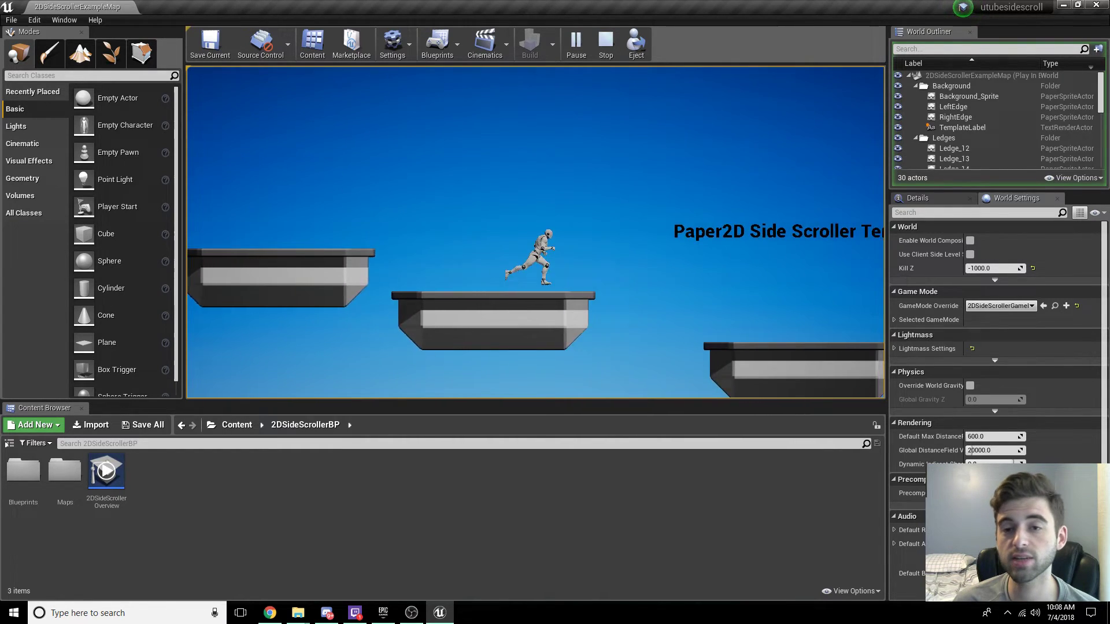
{"action": "key", "text": "space"}
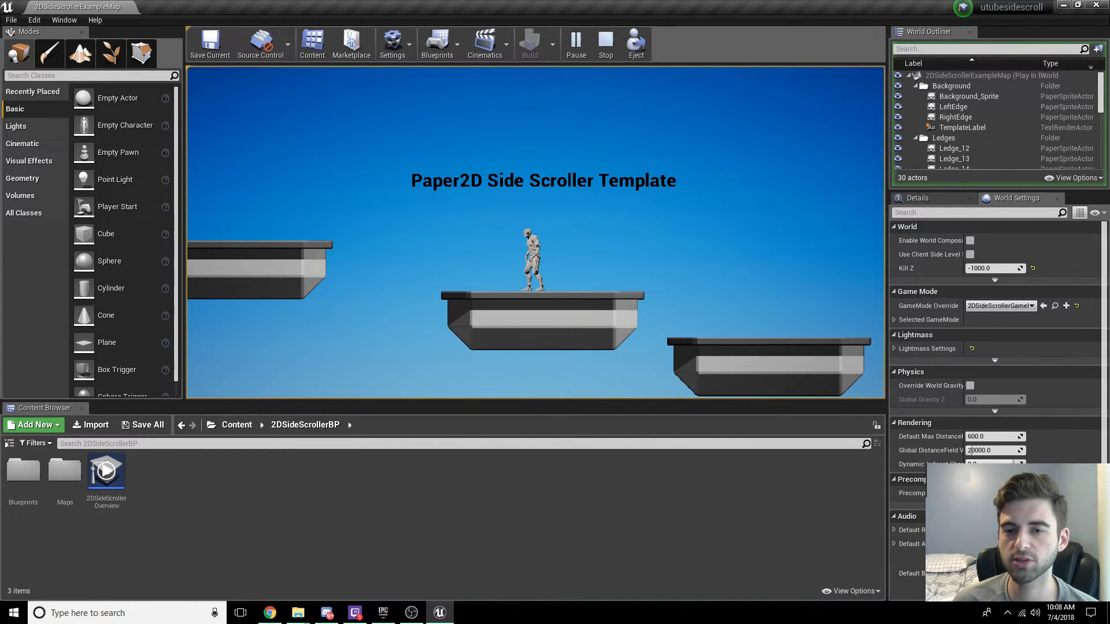